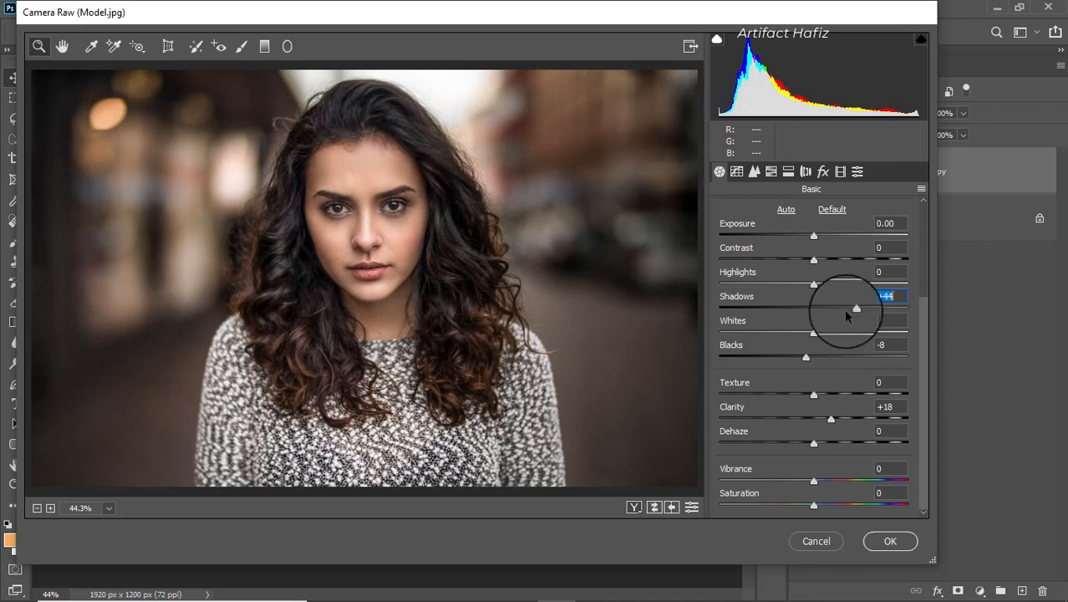
Step: Set Whites to +36 and Highlights to -8 in the basic tonal adjustments
left_click_drag(813, 332, 847, 333)
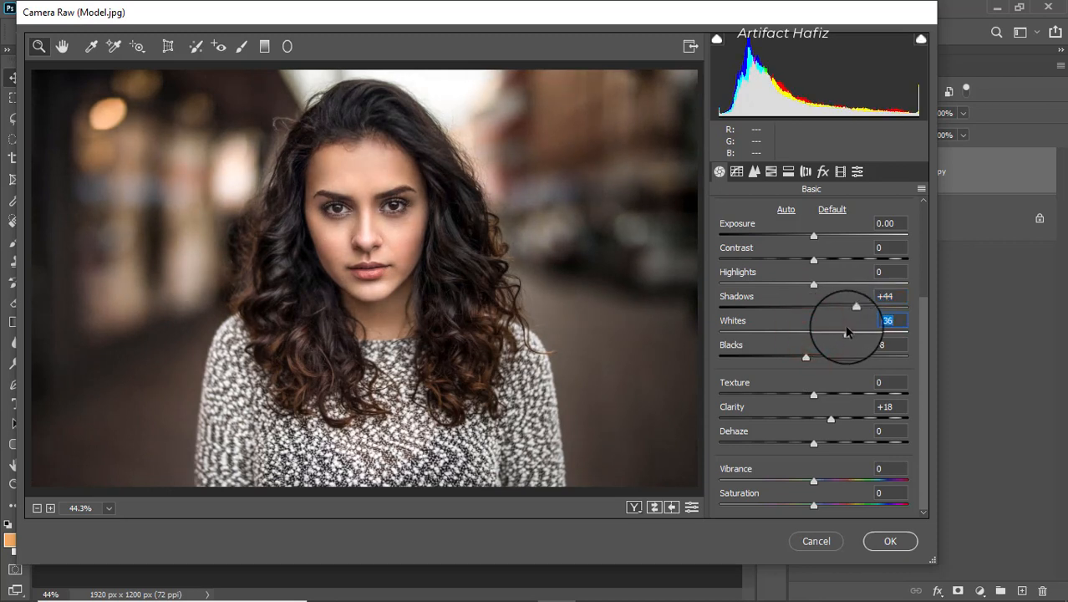
left_click(814, 285)
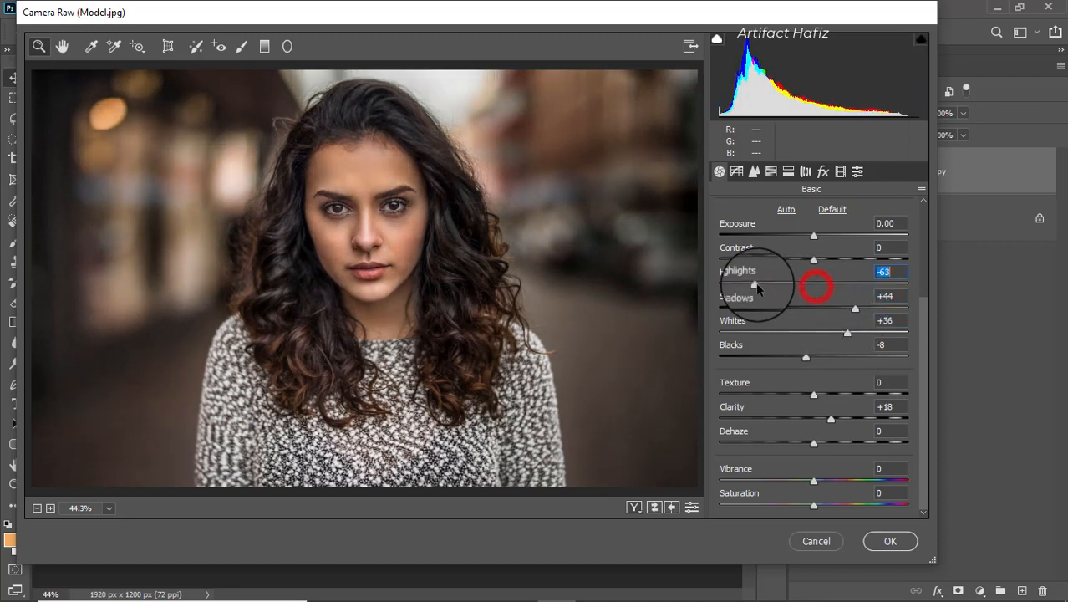
left_click_drag(815, 284, 808, 284)
scroll(811, 287, "up", 3)
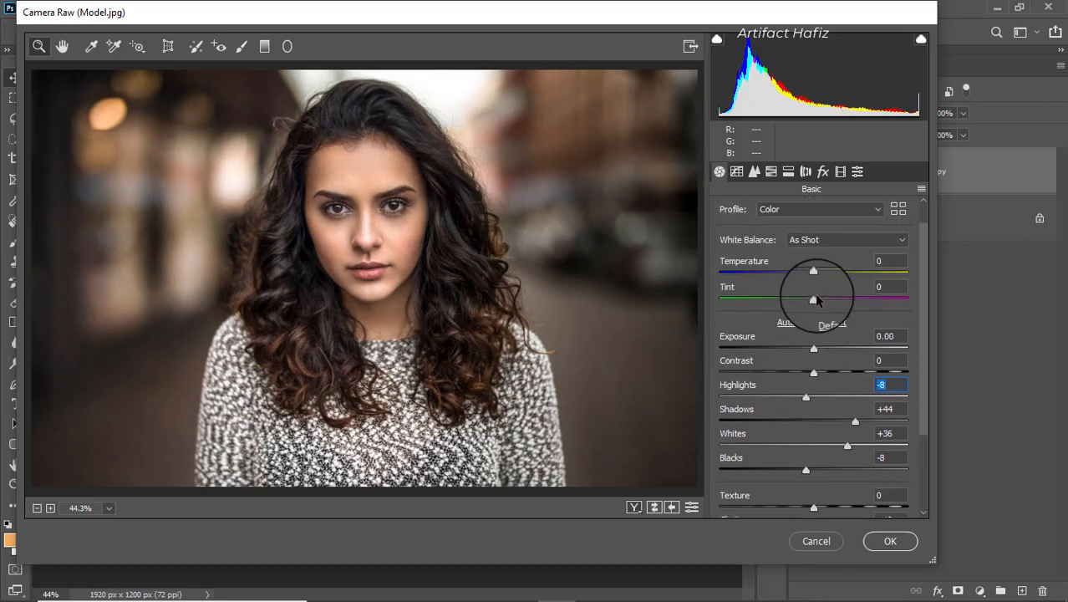
scroll(817, 299, "down", 3)
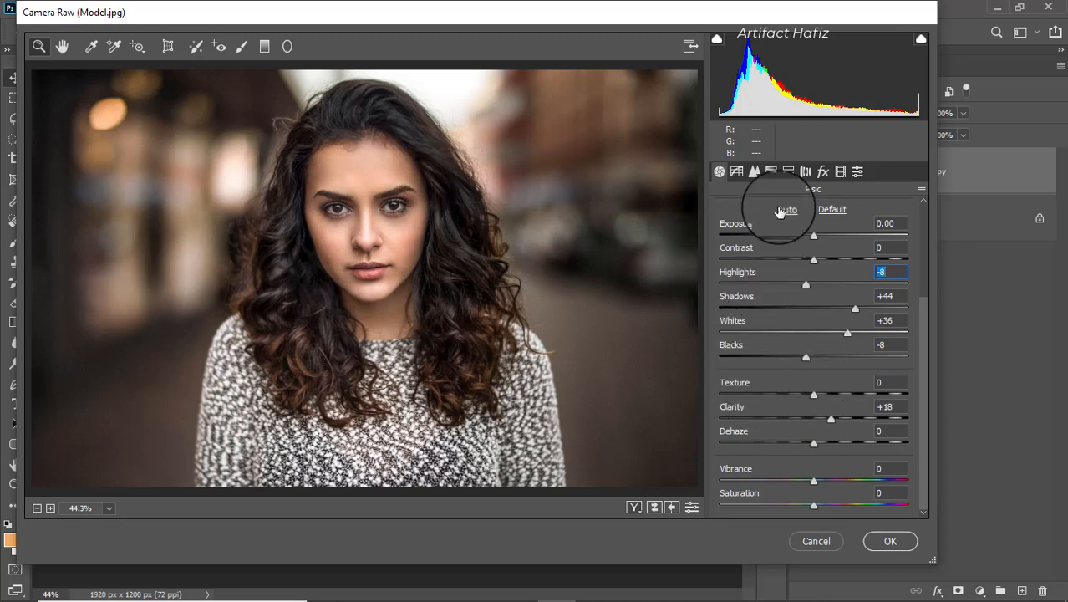
Step: Set HSL saturation to Reds +21, Oranges +8, Yellows +21, Greens -36, Aquas +29, Blues +27, Purples -16 and Magentas -17
left_click(774, 173)
left_click(777, 215)
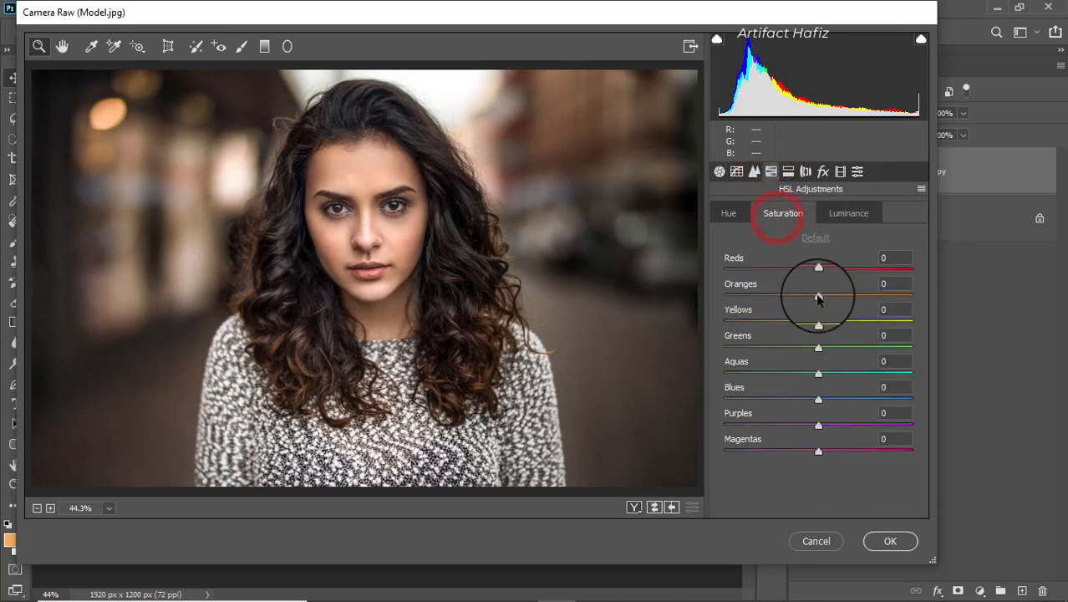
mouse_move(819, 294)
left_mouse_down()
mouse_move(792, 301)
mouse_move(838, 306)
mouse_move(826, 305)
left_mouse_up()
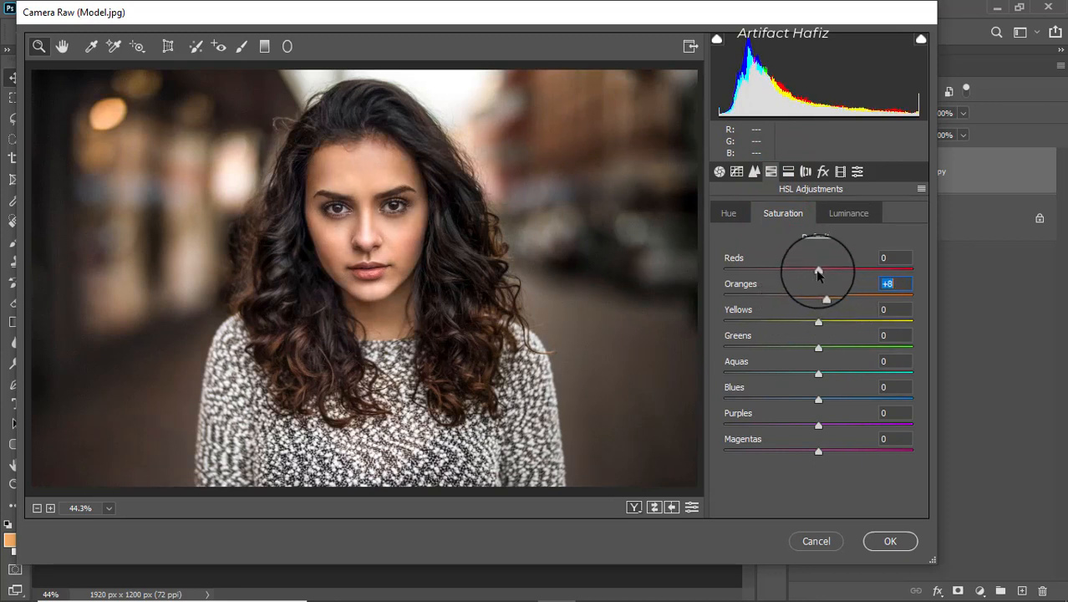
left_click_drag(818, 267, 840, 277)
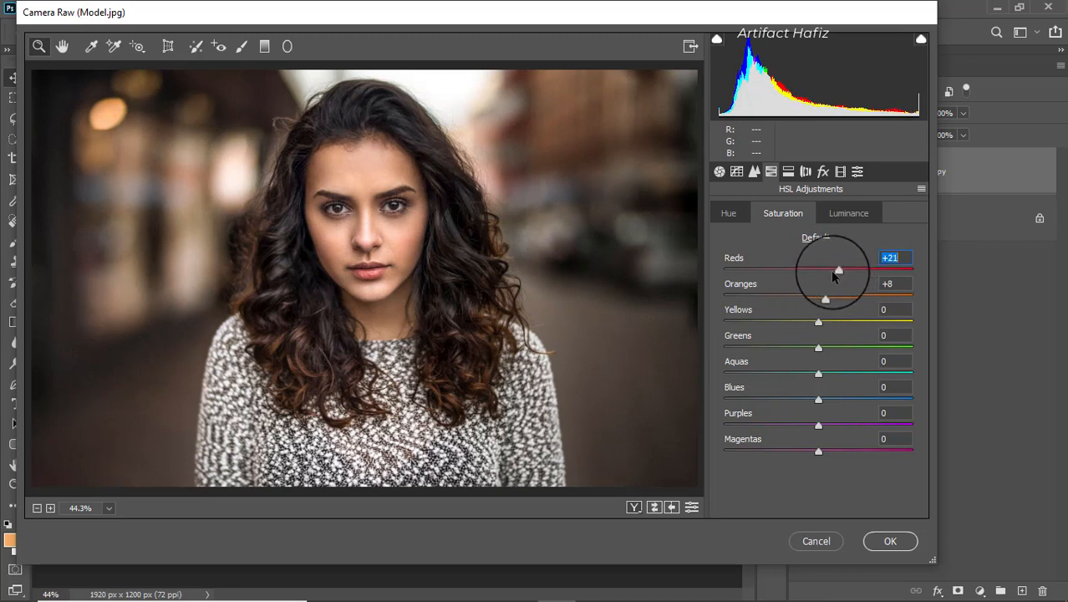
left_click_drag(817, 324, 802, 451)
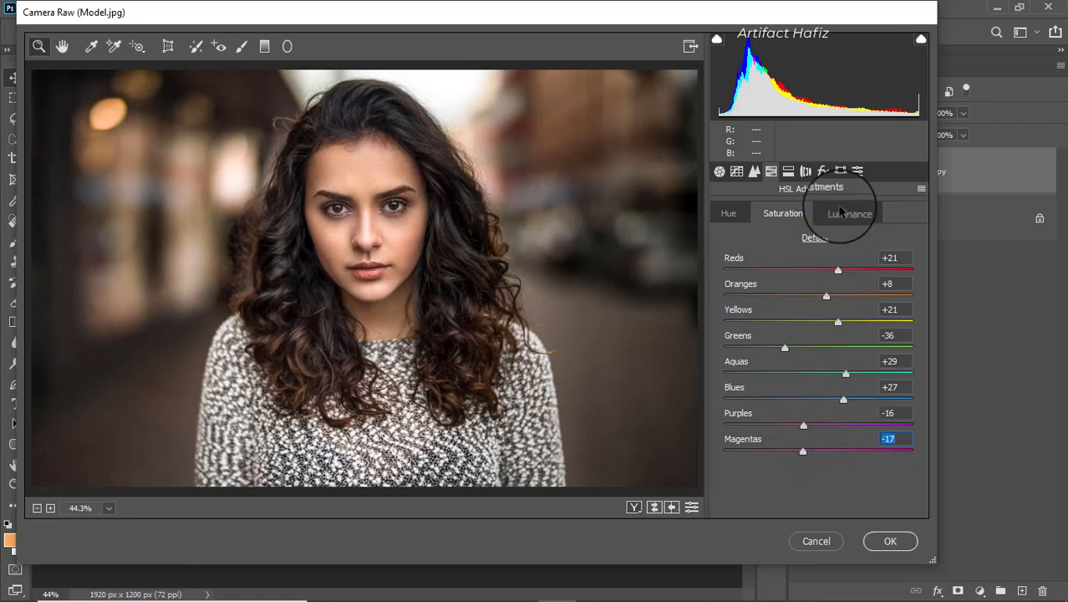
Step: Set HSL luminance to Reds -20, Oranges +12, Yellows -9, Greens -4, Aquas -13 and Blues -13
left_click(842, 212)
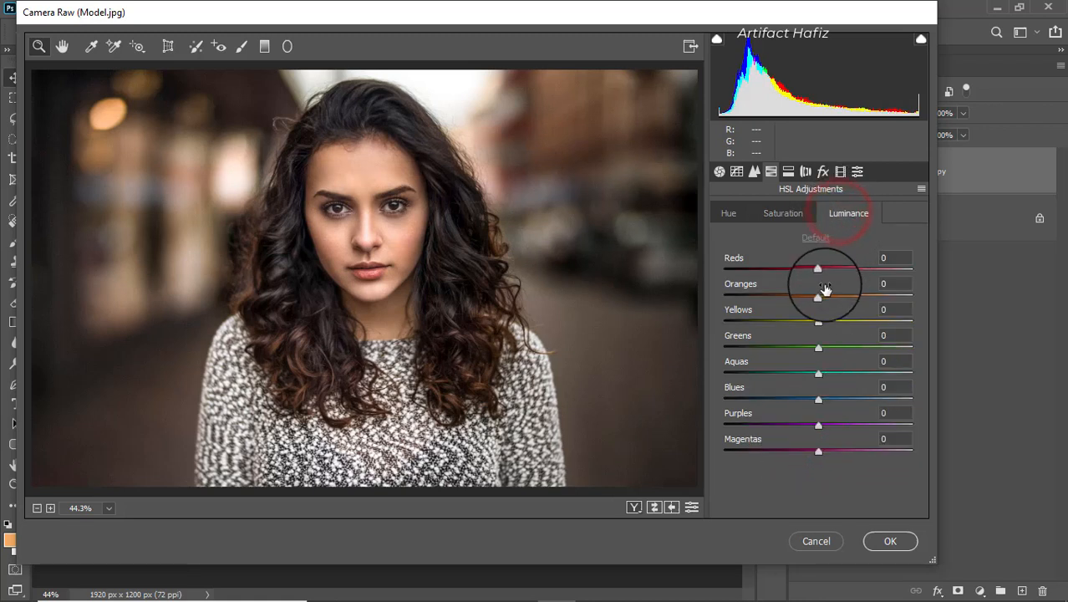
left_click_drag(819, 298, 798, 288)
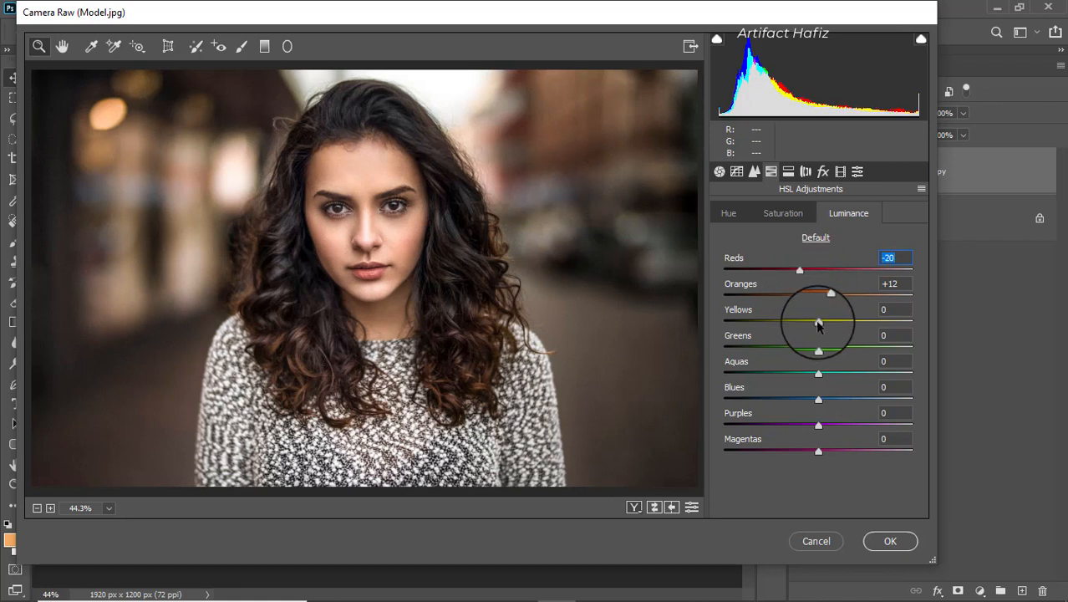
left_click_drag(818, 322, 806, 398)
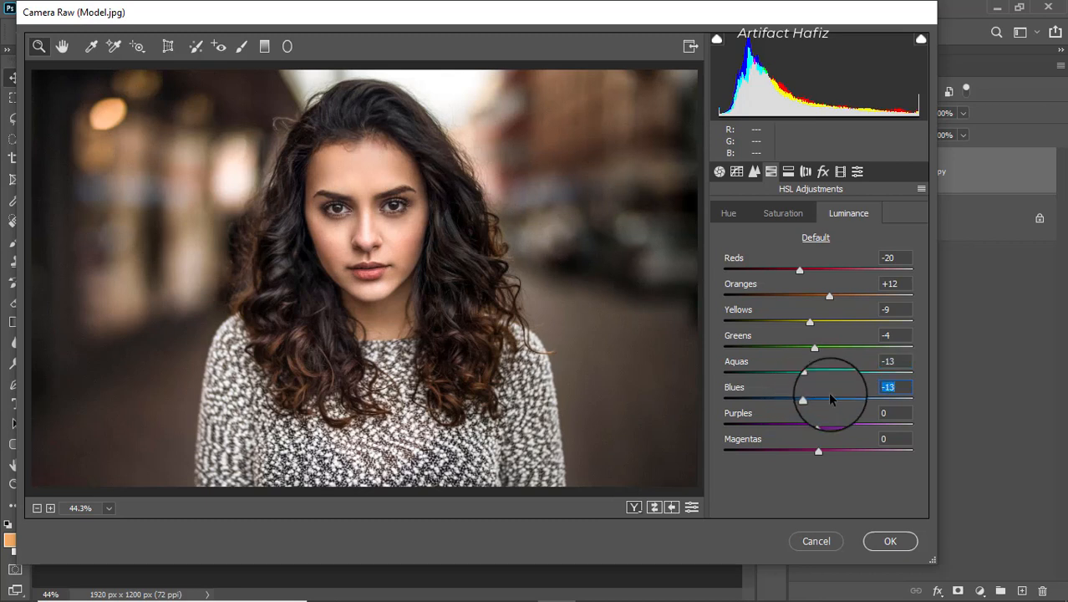
Step: Shift the HSL hue of Greens to +11, Aquas to +9 and Blues to -18
left_click(728, 213)
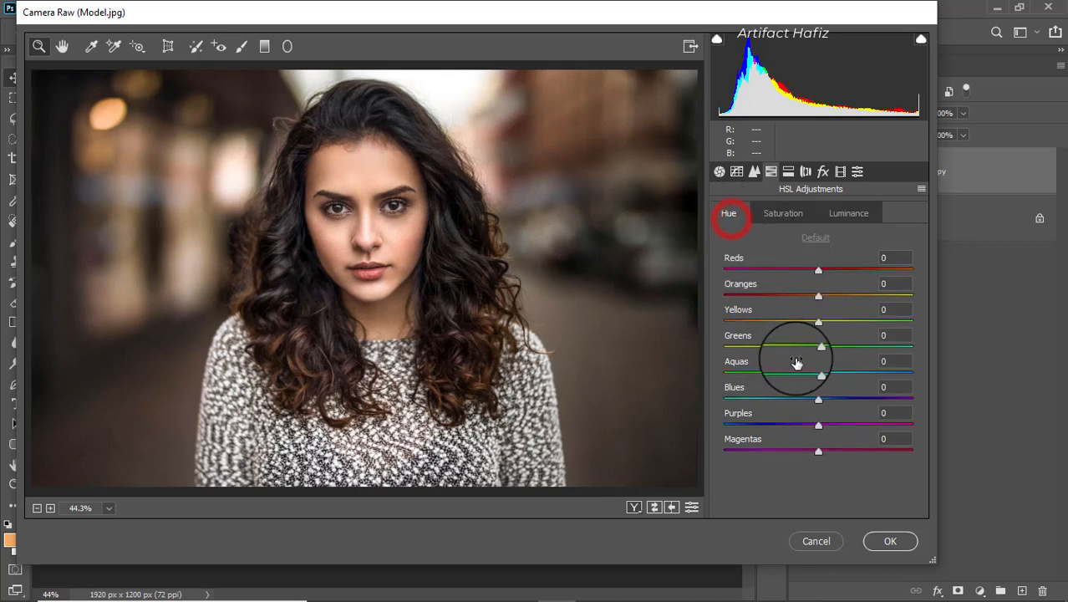
left_click_drag(818, 348, 801, 399)
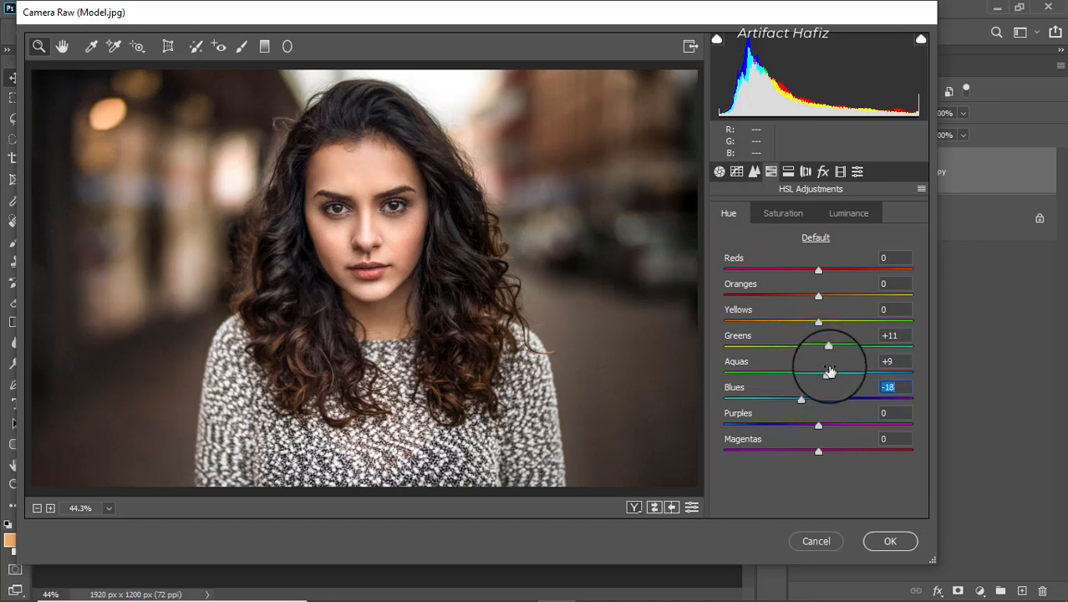
Step: Split-tone the shadows with hue 210 and saturation 5
left_click(790, 171)
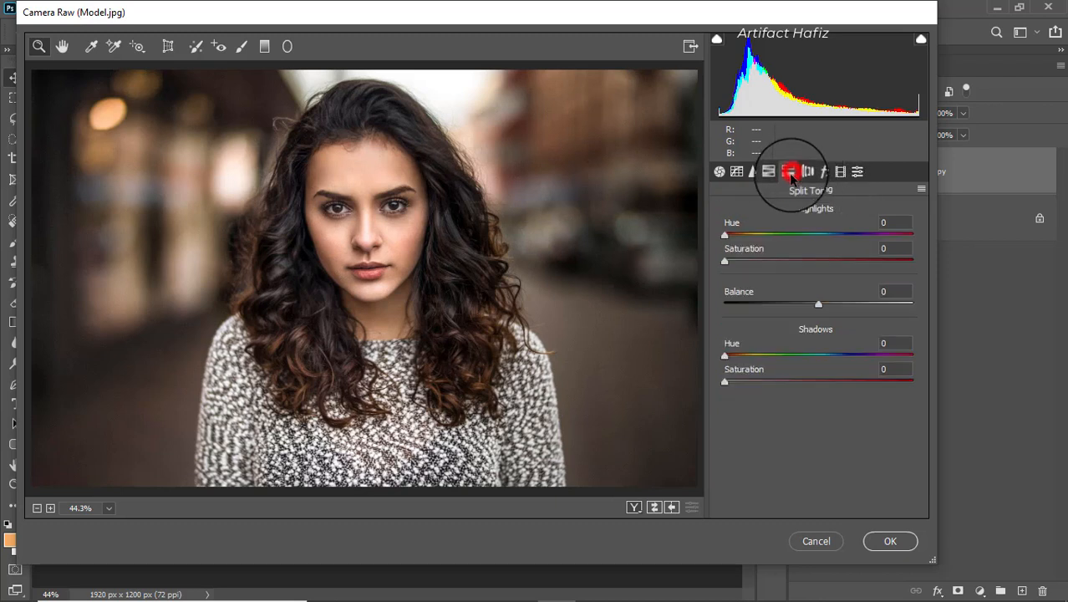
left_click_drag(723, 382, 805, 381)
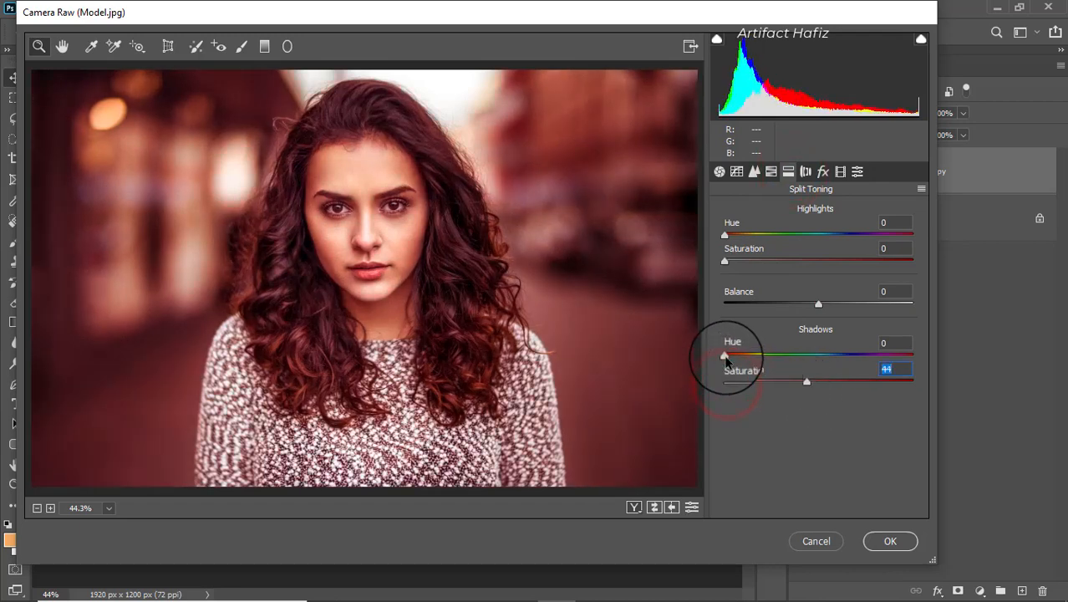
left_click_drag(723, 354, 827, 356)
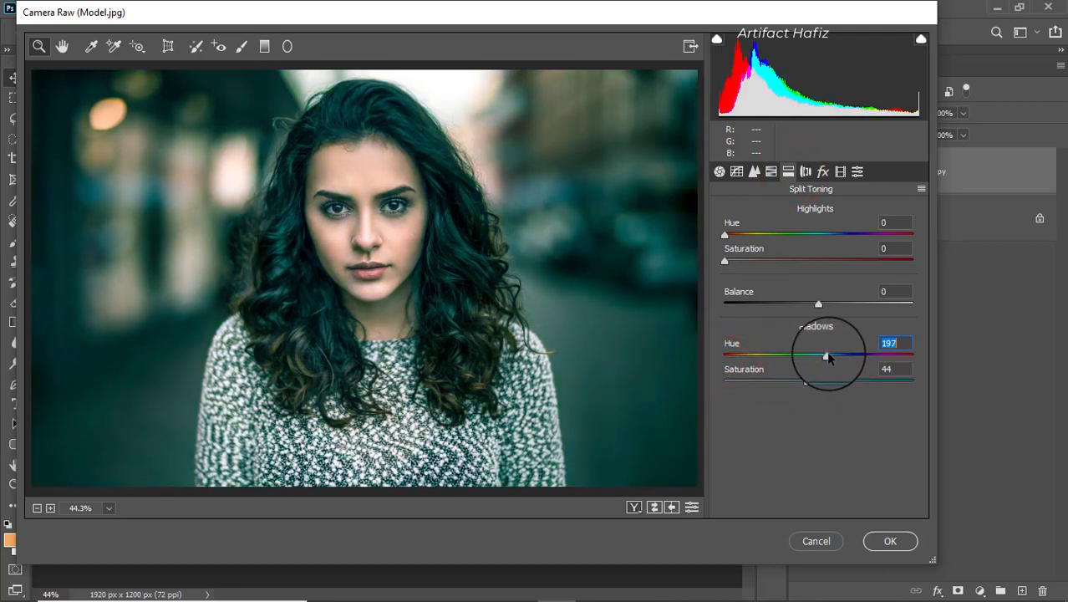
left_click_drag(829, 357, 738, 383)
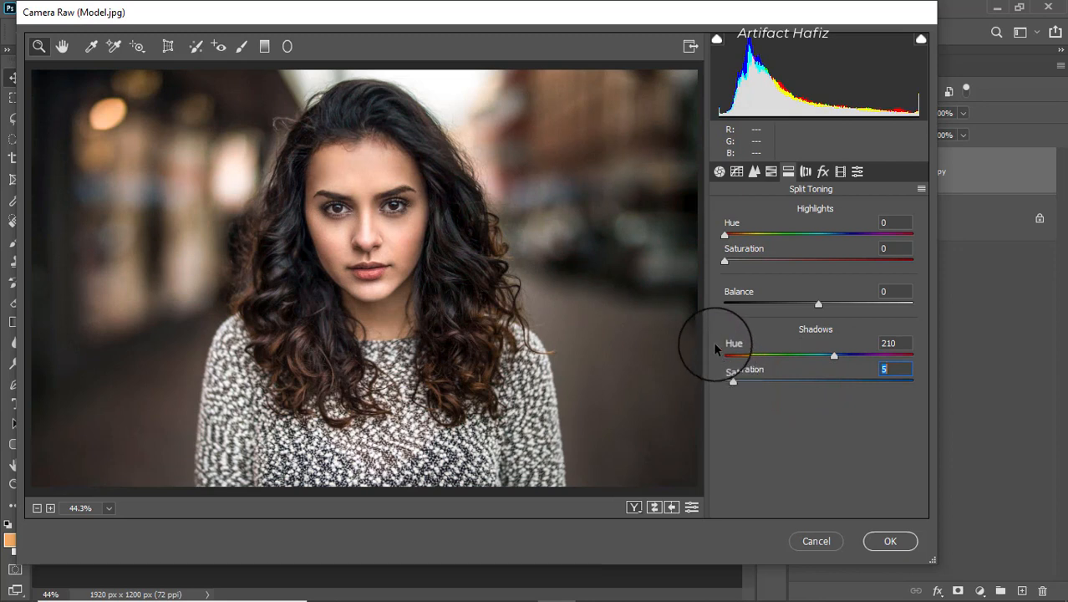
Step: Split-tone the highlights with hue 113 and saturation 5
left_click_drag(724, 261, 798, 267)
left_click_drag(724, 235, 777, 247)
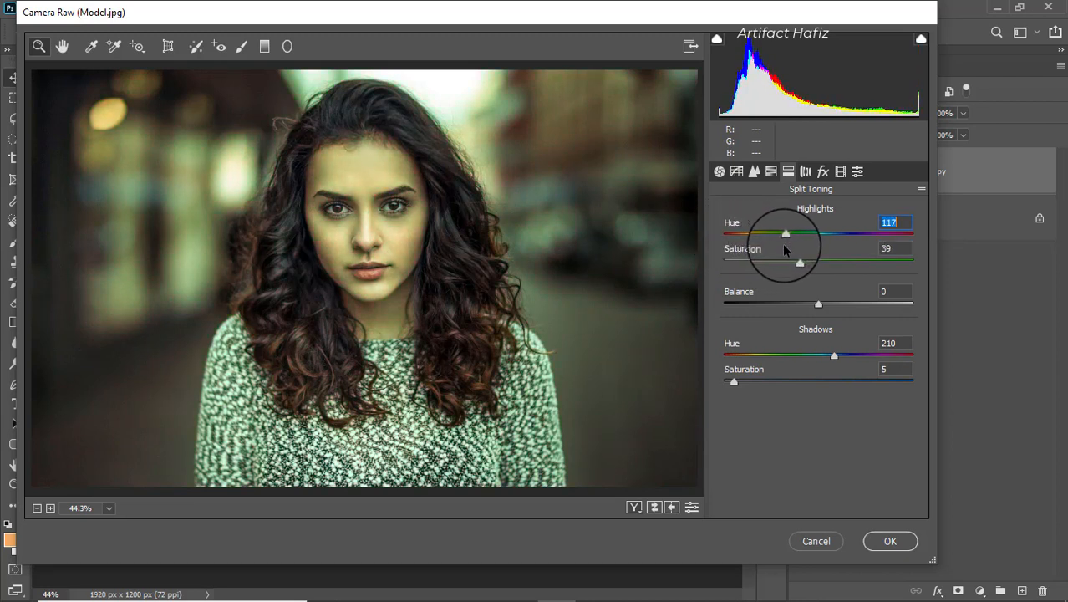
left_click_drag(799, 262, 733, 265)
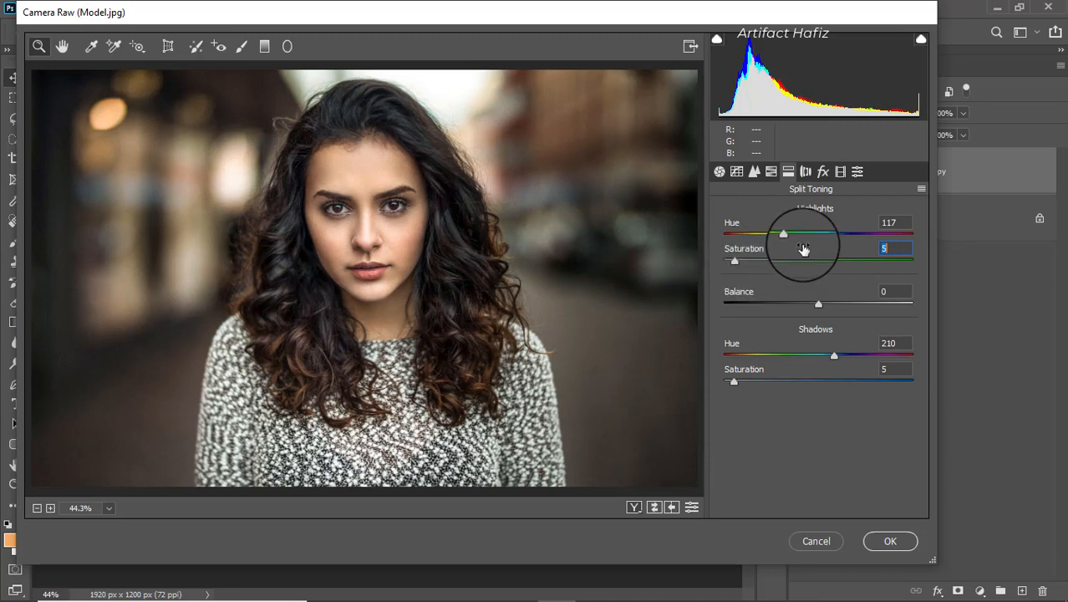
left_click_drag(785, 236, 783, 238)
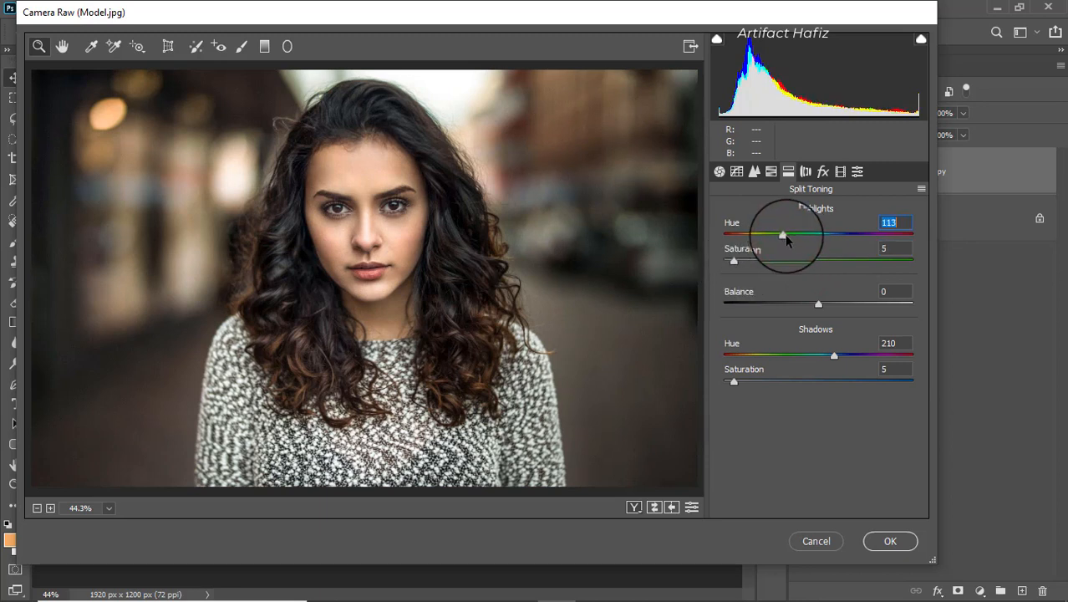
Step: Set the sharpening amount to 12 and bend the RGB point curve with a lower-quarter point and an upper point at input 194, output 197
left_click(753, 172)
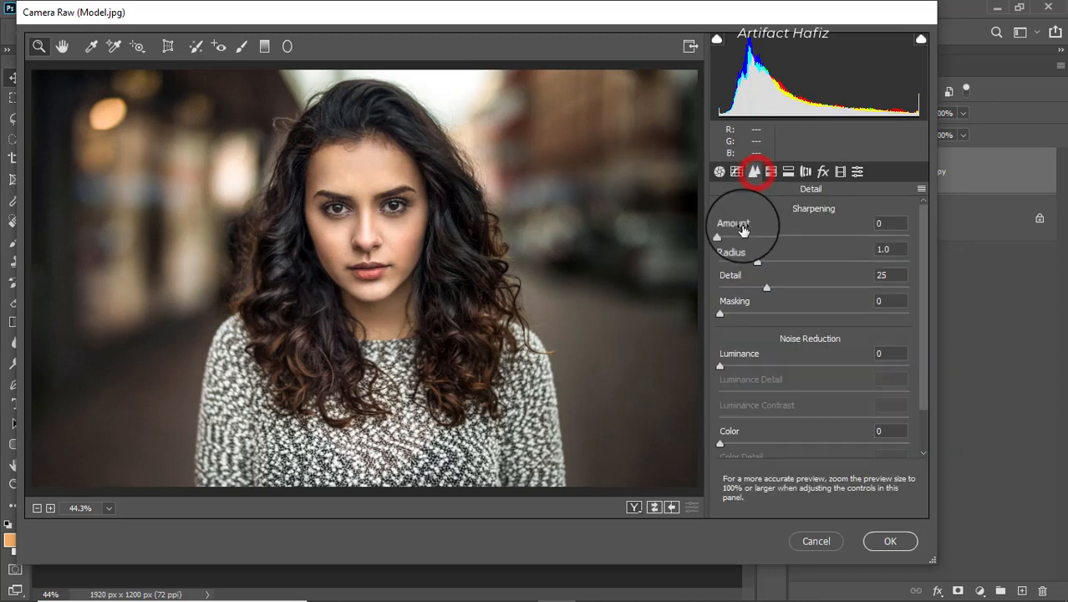
left_click(718, 236)
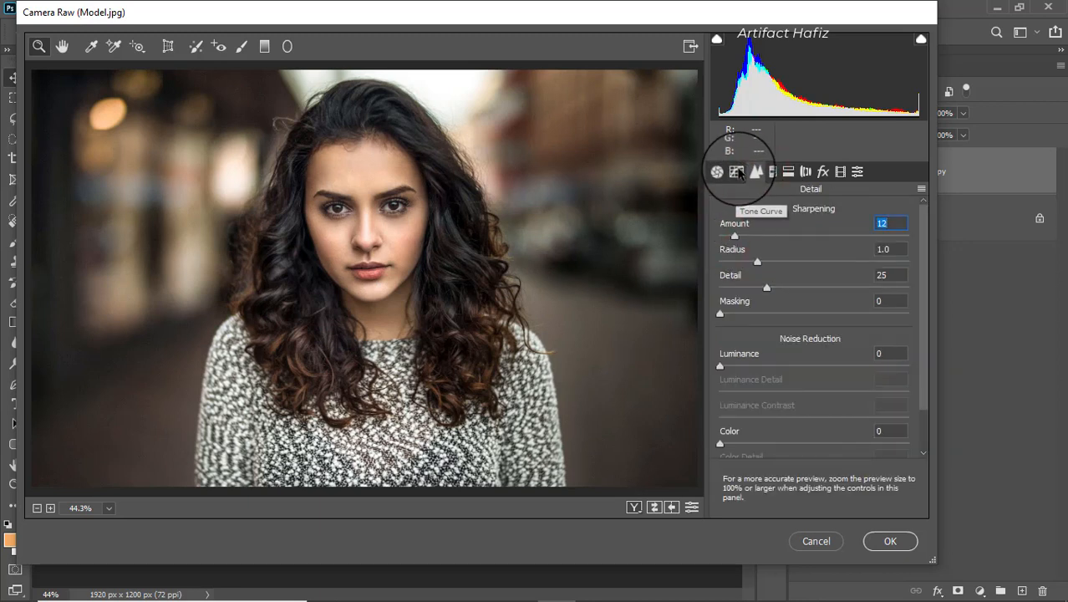
left_click(736, 171)
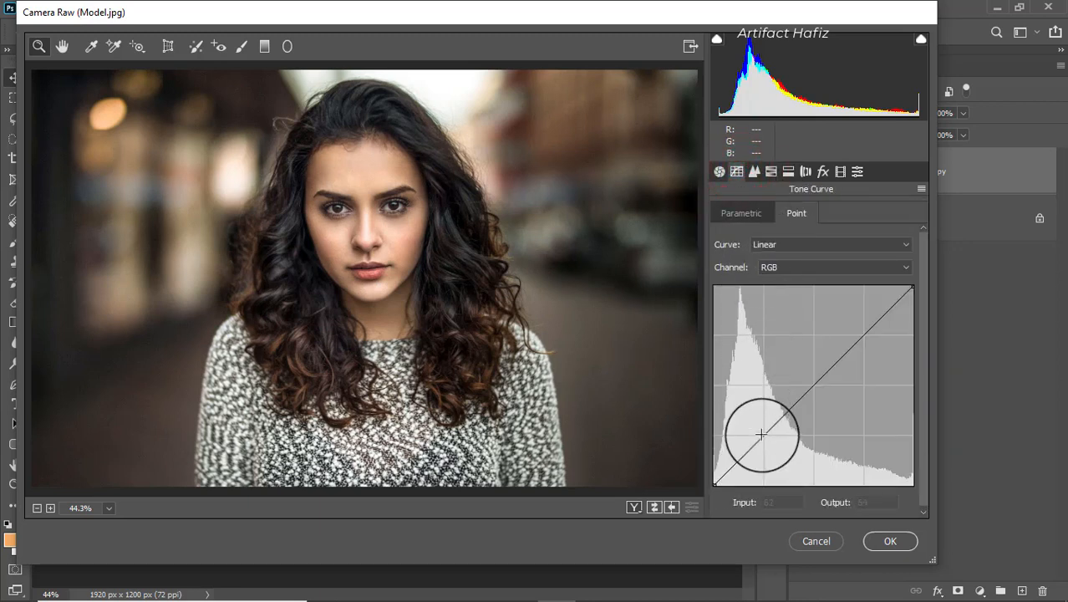
left_click(766, 436)
left_click_drag(863, 336, 864, 330)
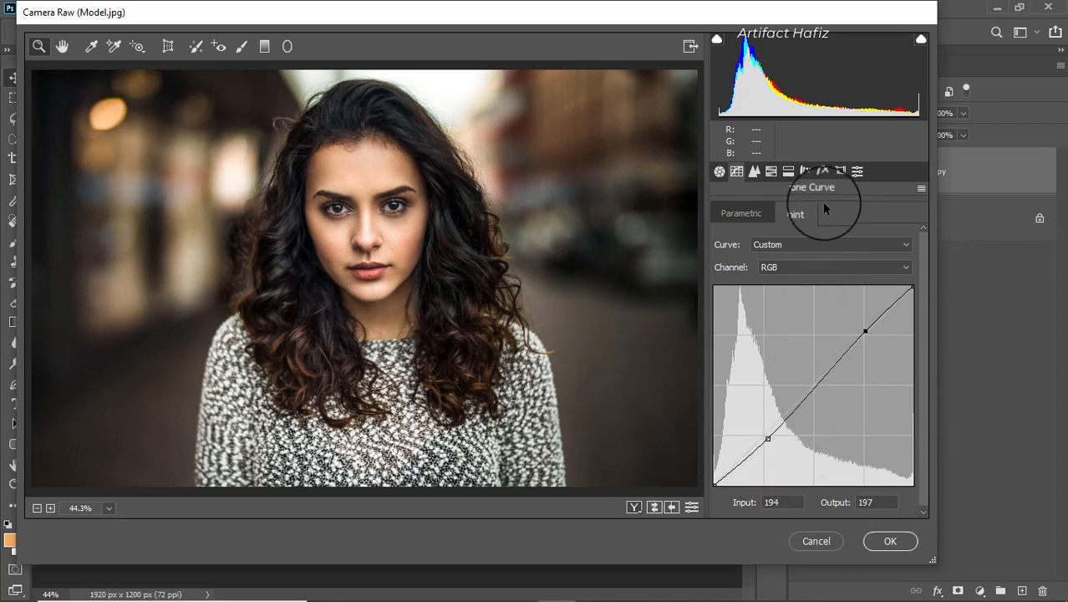
Step: Calibrate Red Primary to hue -3 and saturation -3, Green Primary to hue +26 and saturation -14, and Blue Primary hue to +3
left_click(840, 172)
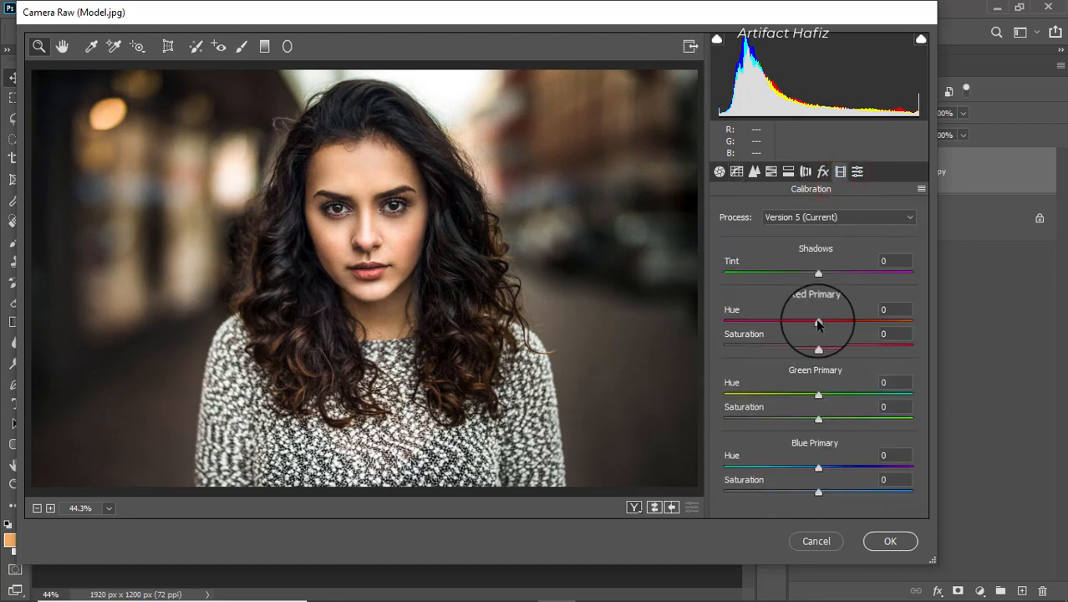
left_click_drag(817, 324, 815, 324)
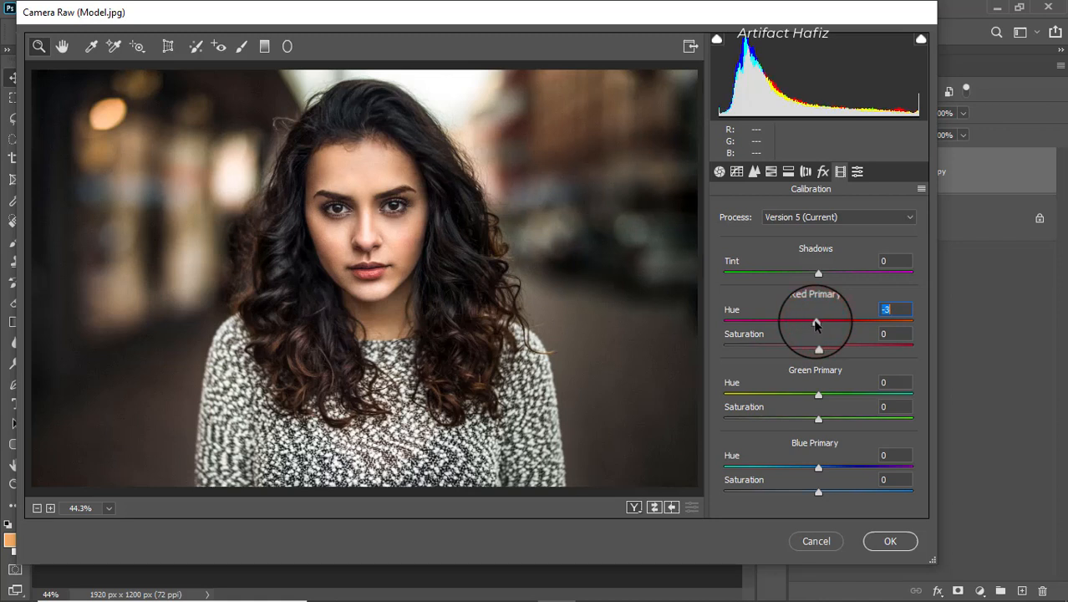
left_click_drag(818, 350, 815, 348)
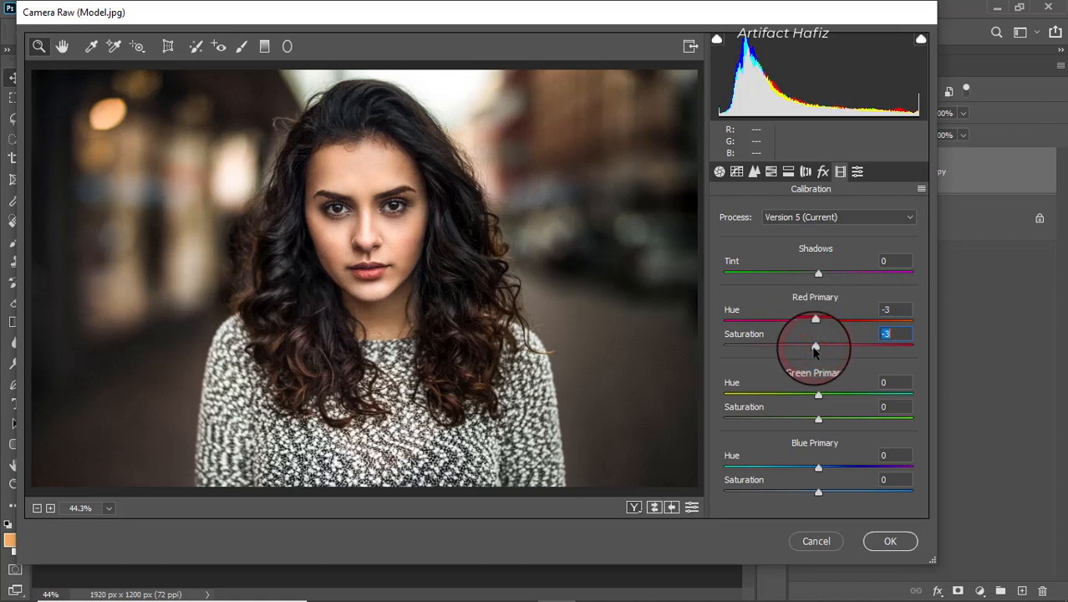
left_click_drag(820, 400, 807, 424)
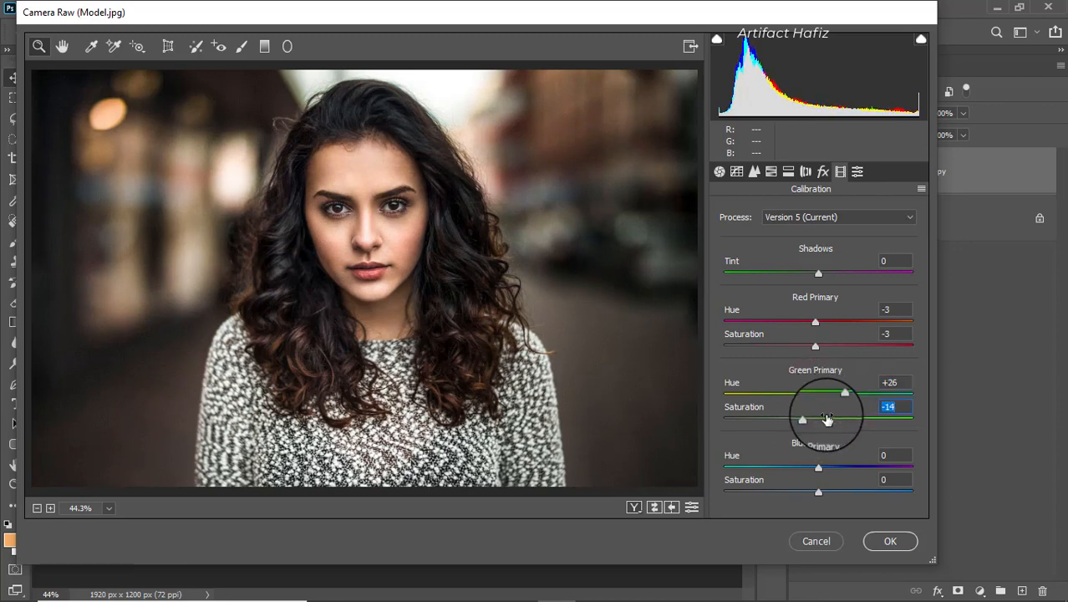
mouse_move(818, 466)
left_mouse_down()
mouse_move(830, 468)
mouse_move(803, 464)
mouse_move(822, 468)
left_mouse_up()
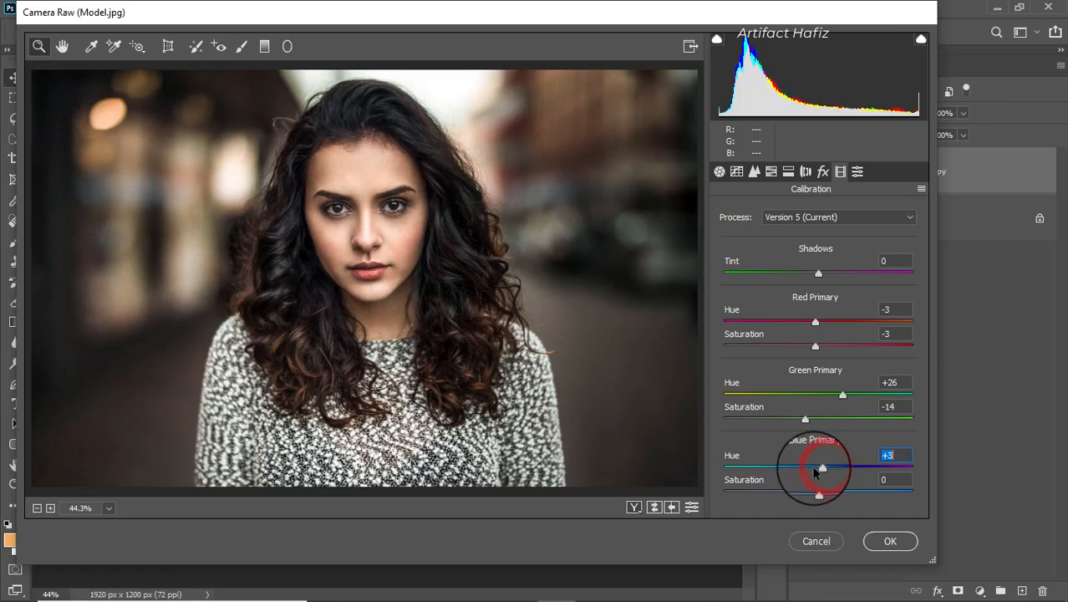
Step: Apply the Camera Raw adjustments and compare the portrait with the Background copy layer hidden and shown
left_click(890, 541)
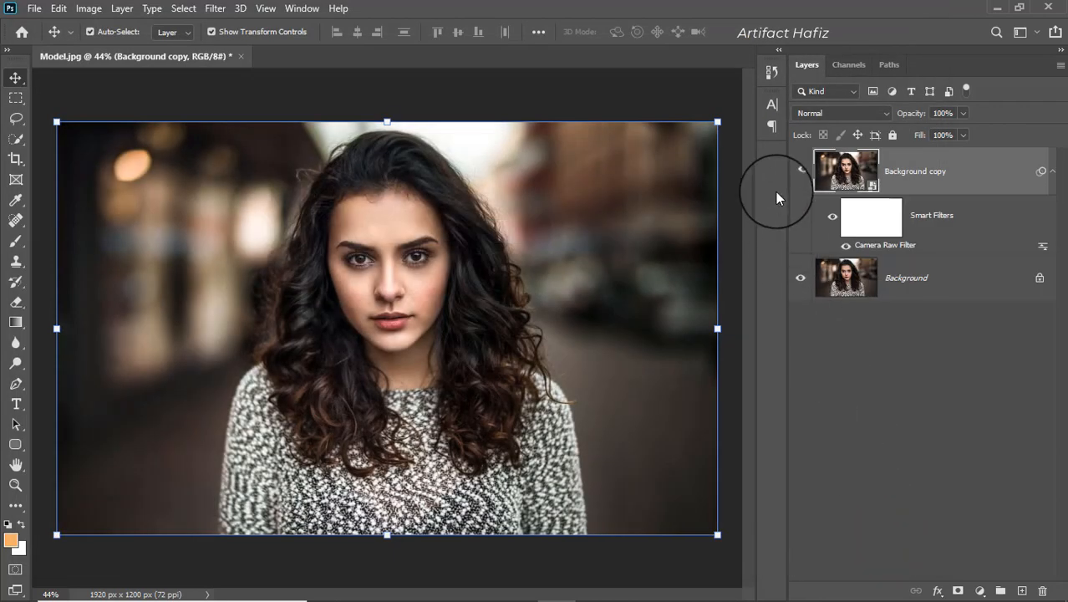
left_click(801, 171)
left_click(800, 171)
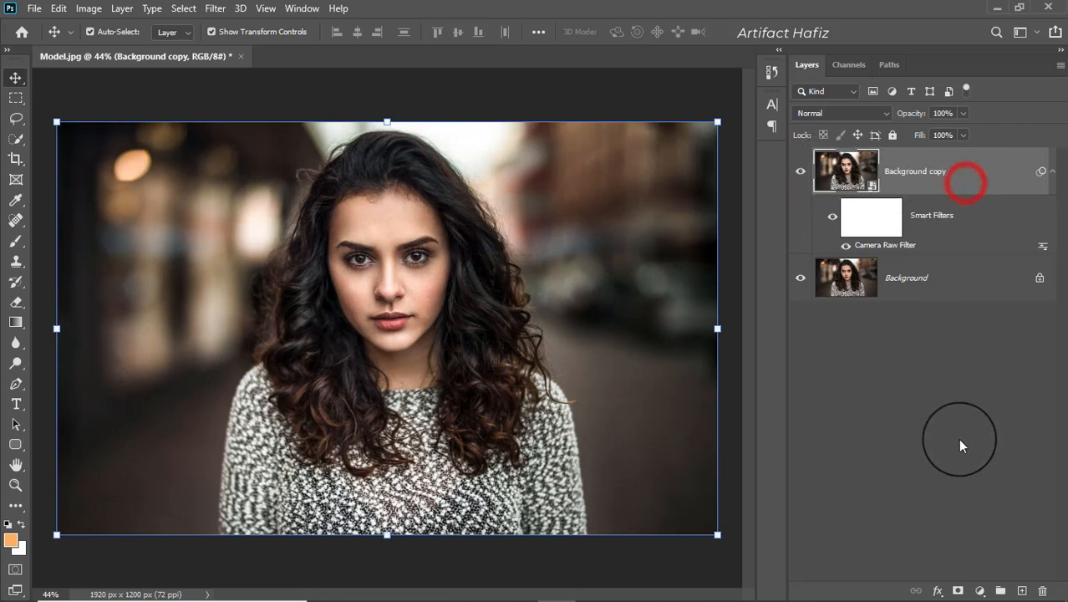
Step: Add a Curves adjustment layer above Background copy, lifting the black point, anchoring the lower quarter and slightly raising an upper-quarter point
left_click(979, 590)
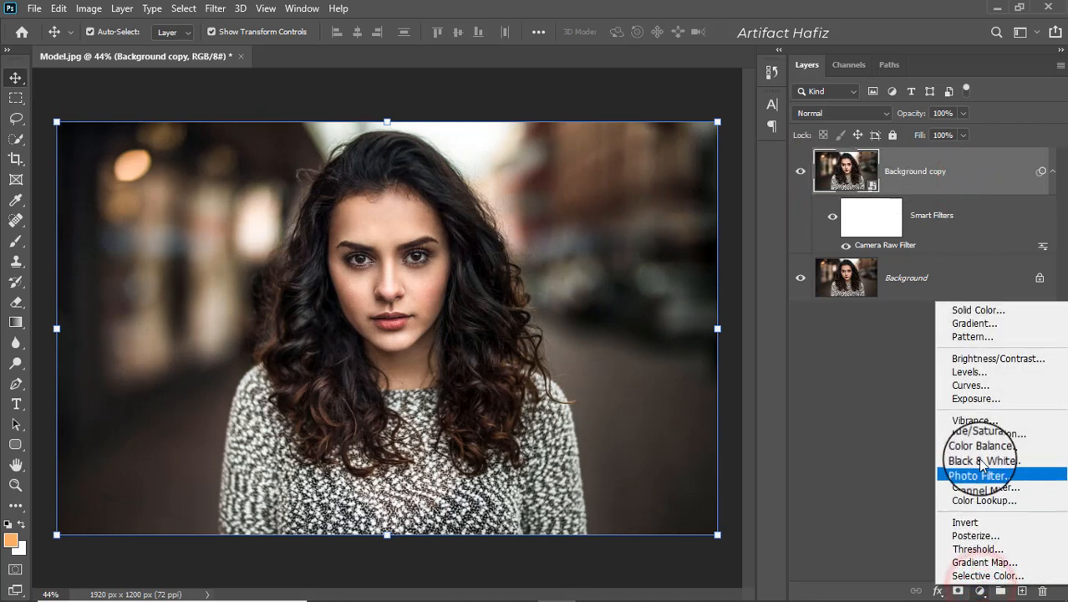
left_click(971, 385)
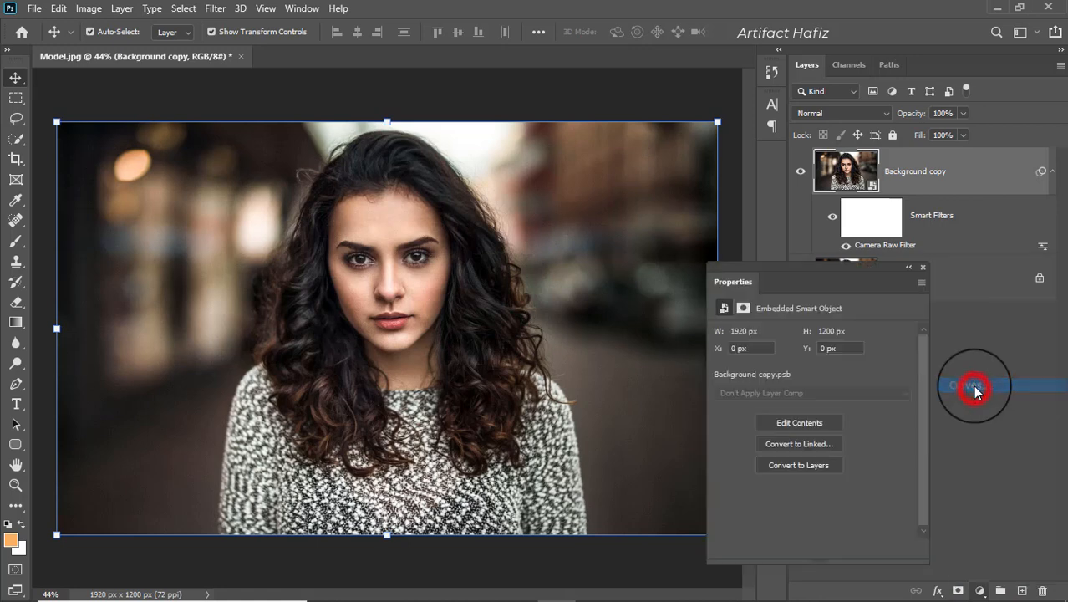
left_click_drag(751, 523, 743, 515)
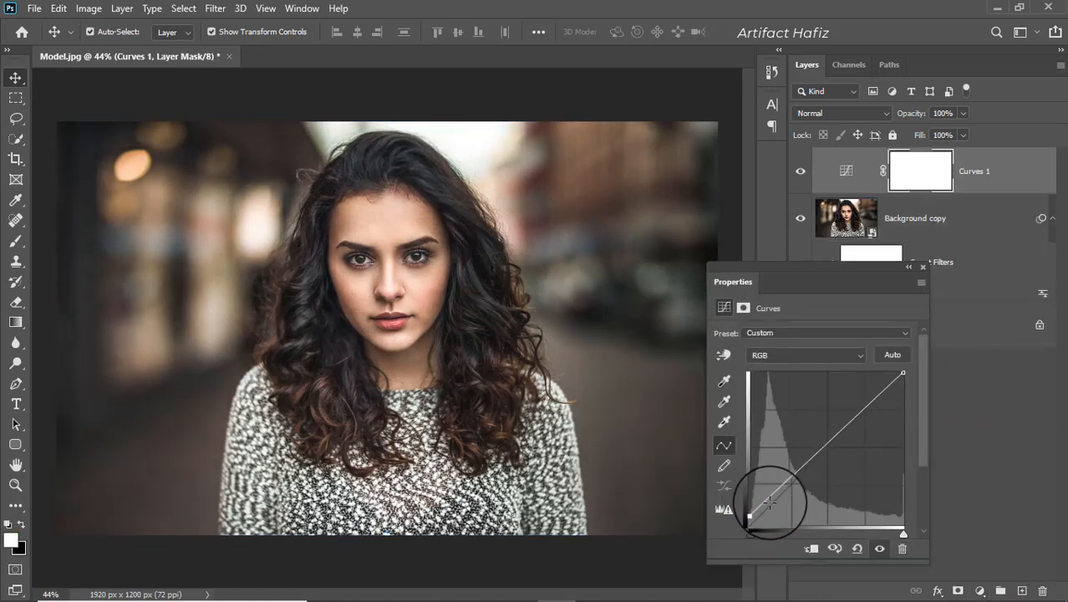
left_click(789, 481)
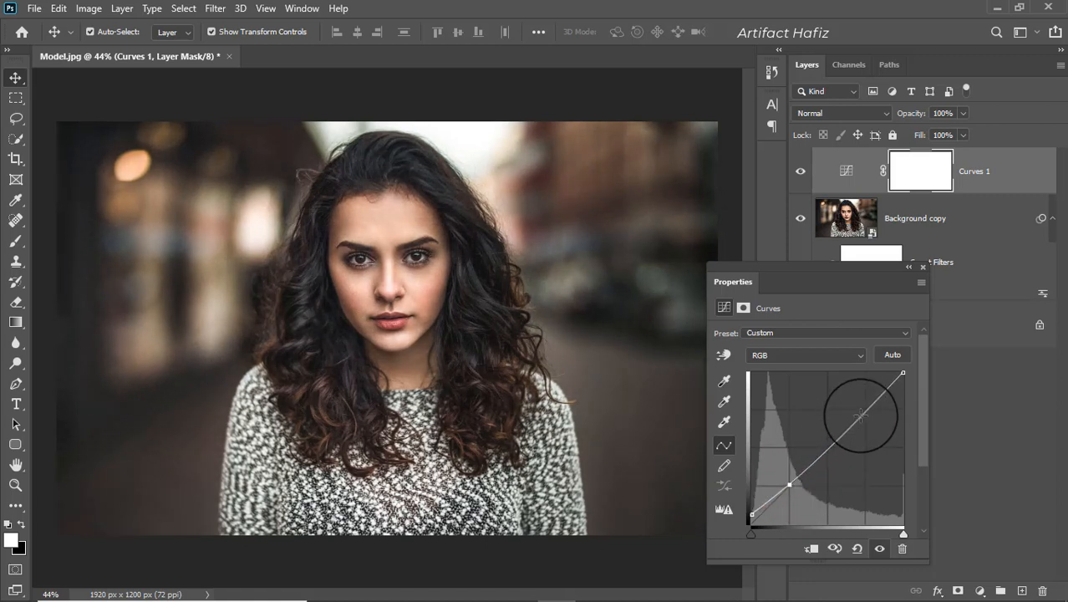
left_click(864, 412)
left_click_drag(864, 412, 869, 403)
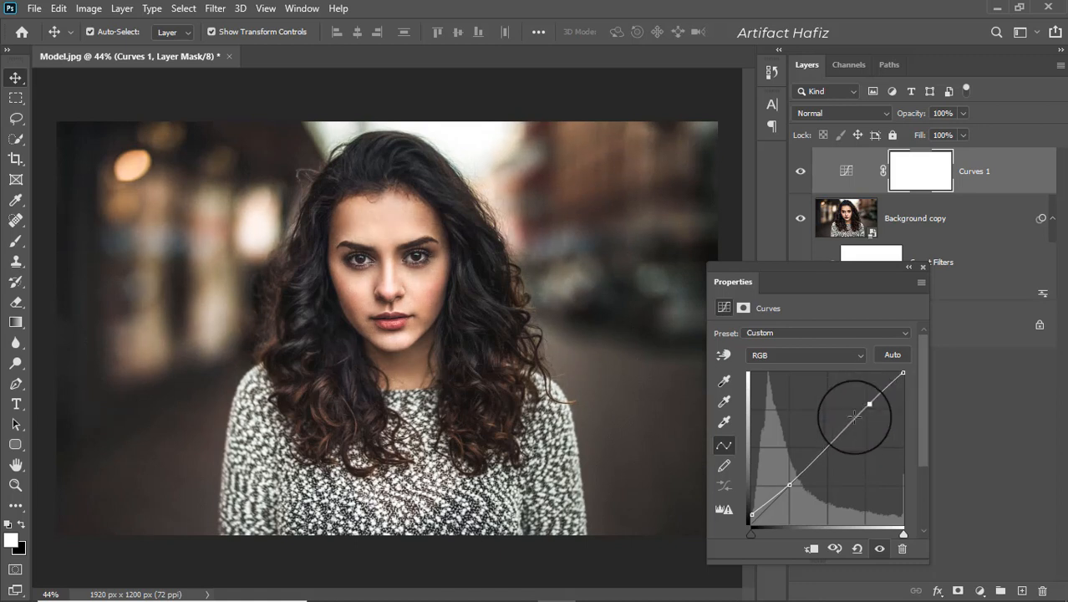
left_click(922, 266)
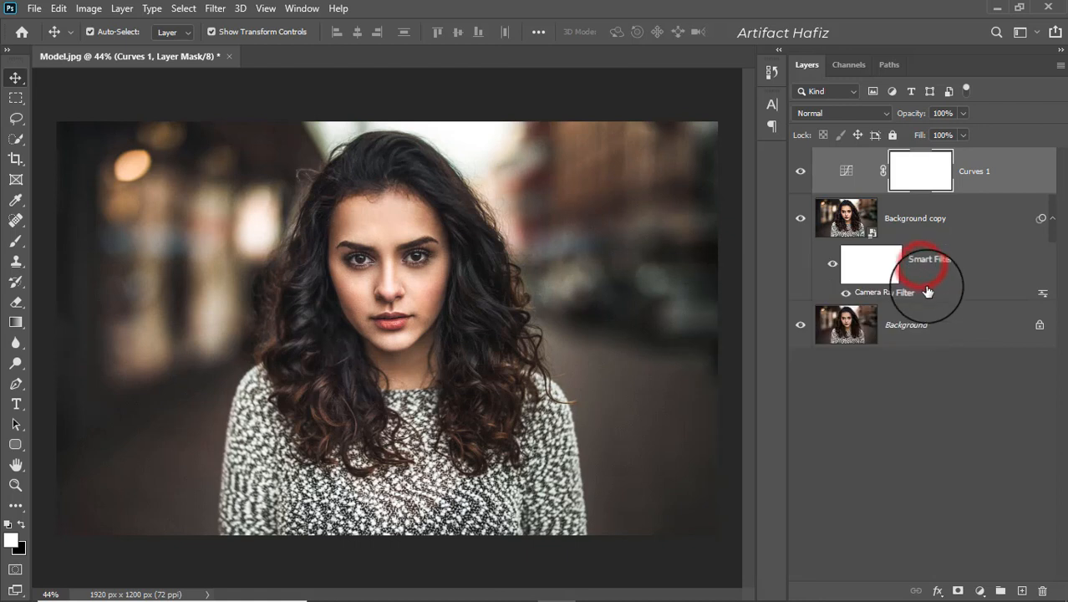
Step: Compare the portrait with the Curves layer hidden and shown, and set that layer's opacity to 76%
left_click(1007, 180)
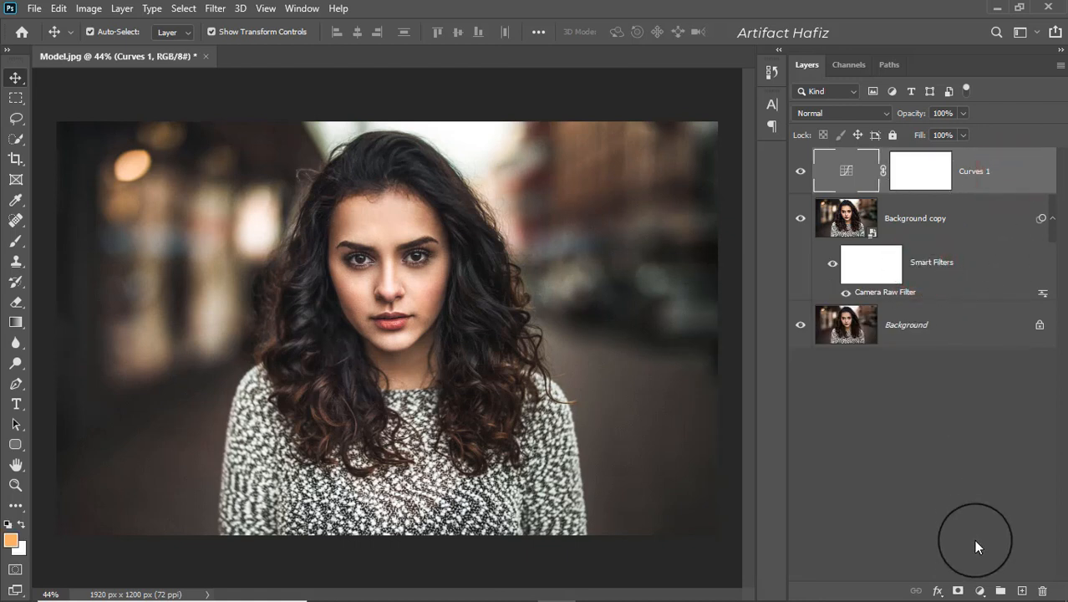
left_click(799, 171)
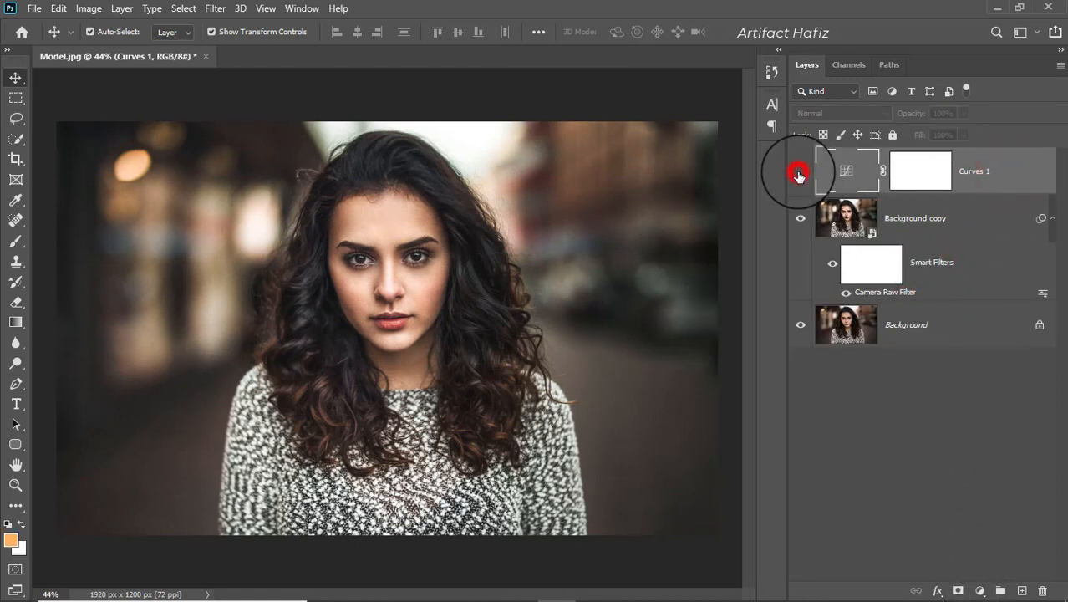
left_click(799, 170)
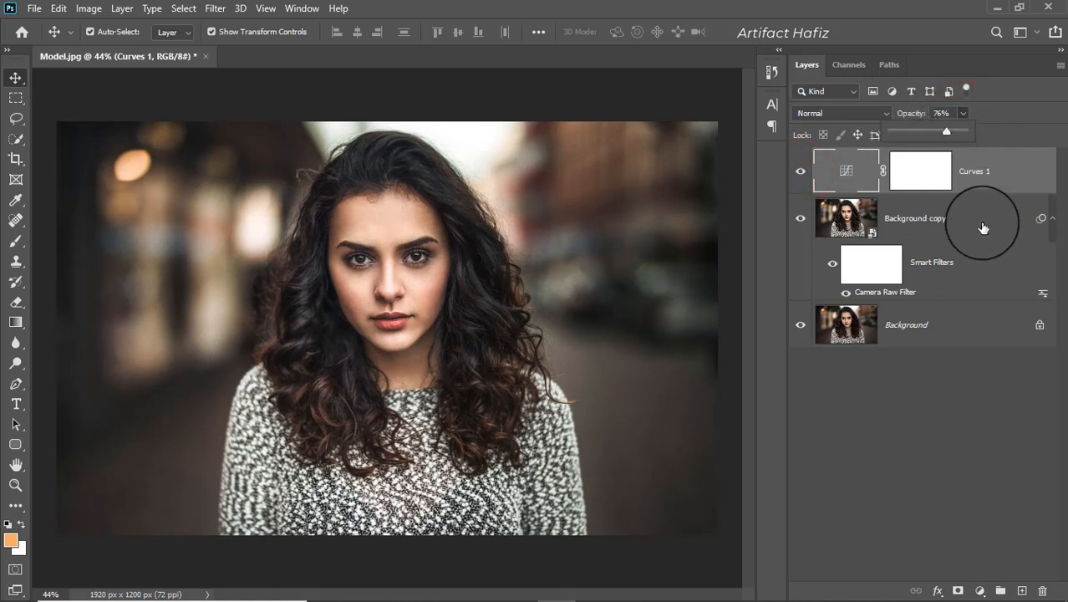
left_click(963, 171)
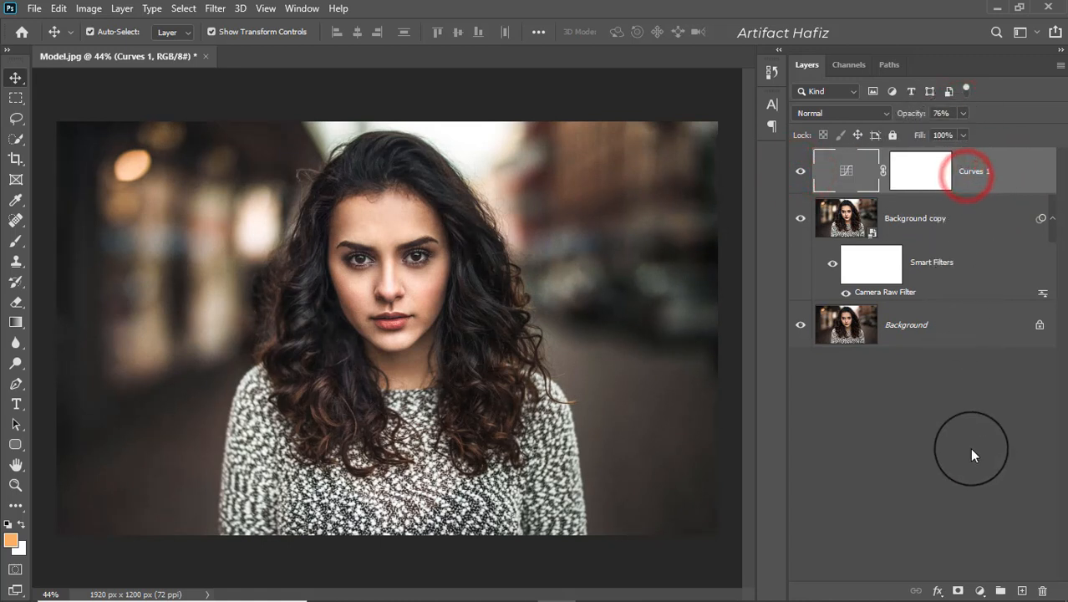
Step: Add a Color Lookup adjustment layer above the Curves layer using the Crisp_Warm.look 3DLUT file
left_click(977, 590)
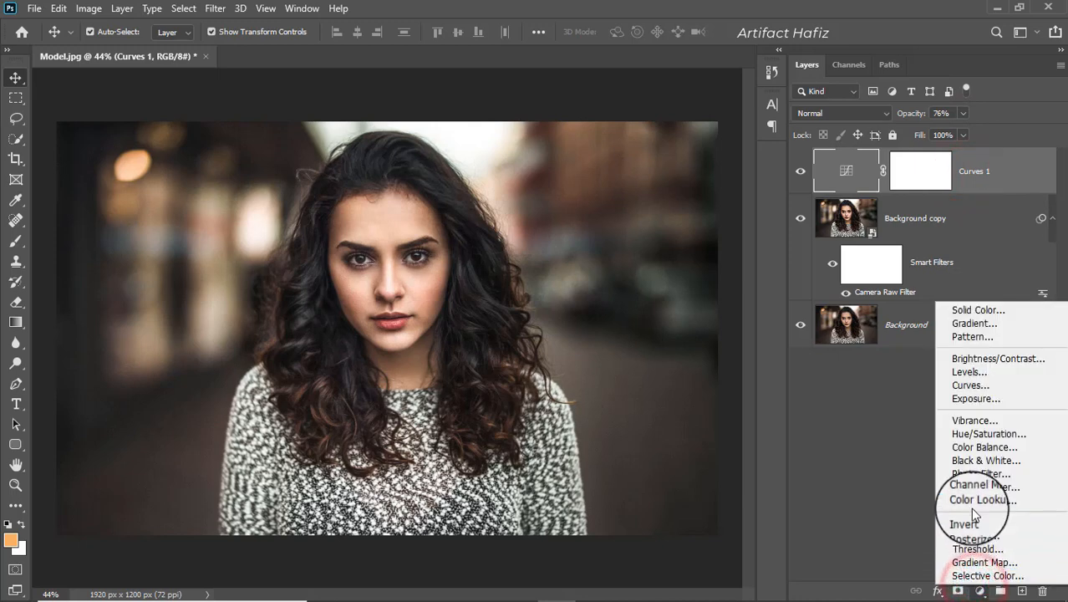
left_click(971, 503)
left_click(809, 334)
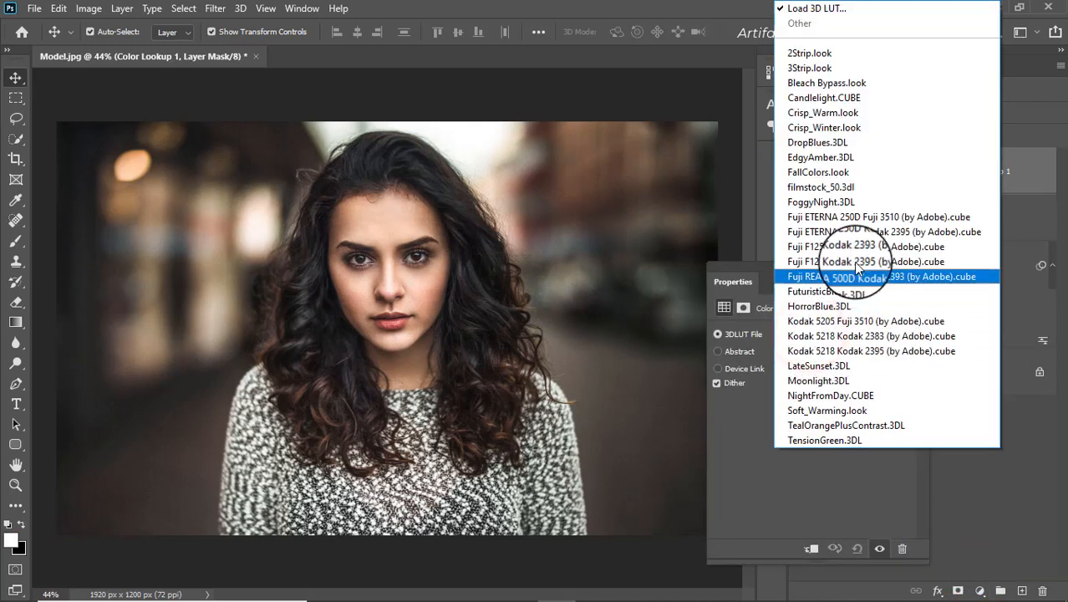
left_click(824, 113)
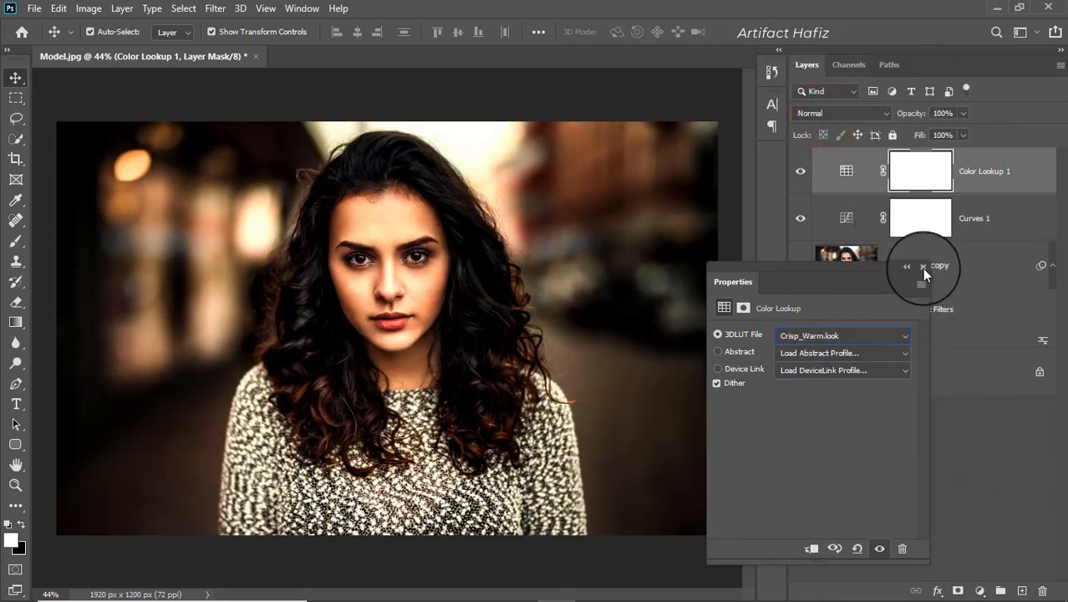
left_click(923, 267)
Step: Set the Crisp_Warm Color Lookup layer's blend mode to Luminosity and its opacity to 7%
left_click(839, 113)
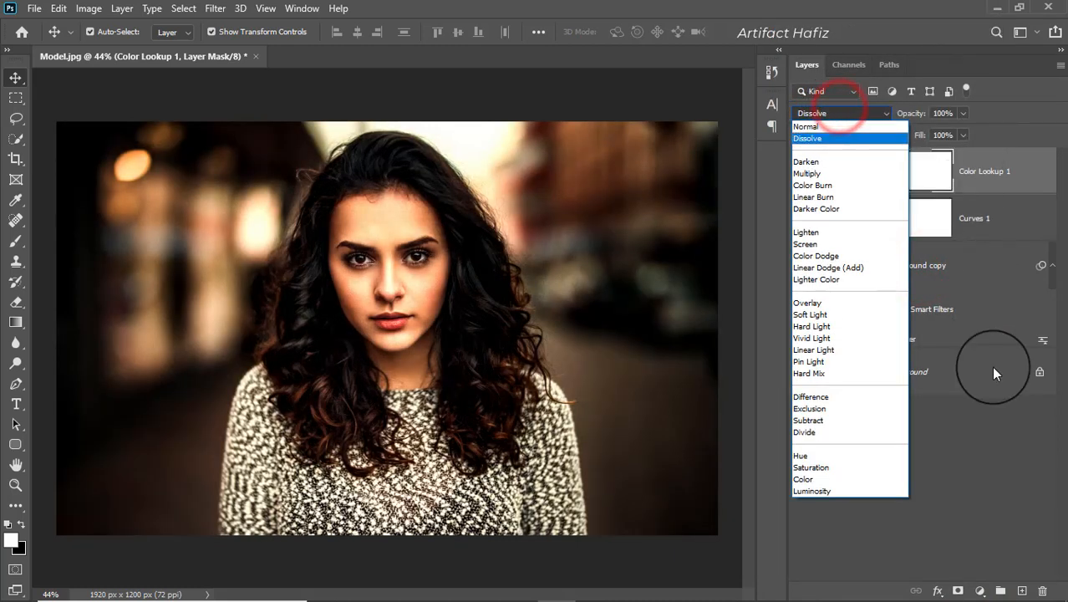
left_click(807, 490)
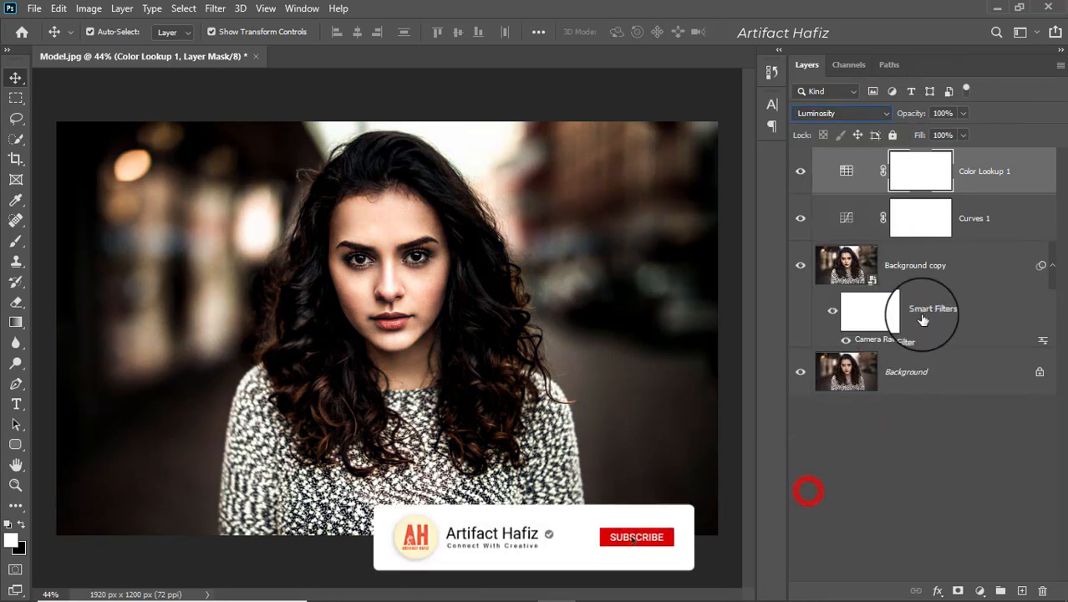
left_click(972, 171)
left_click(962, 113)
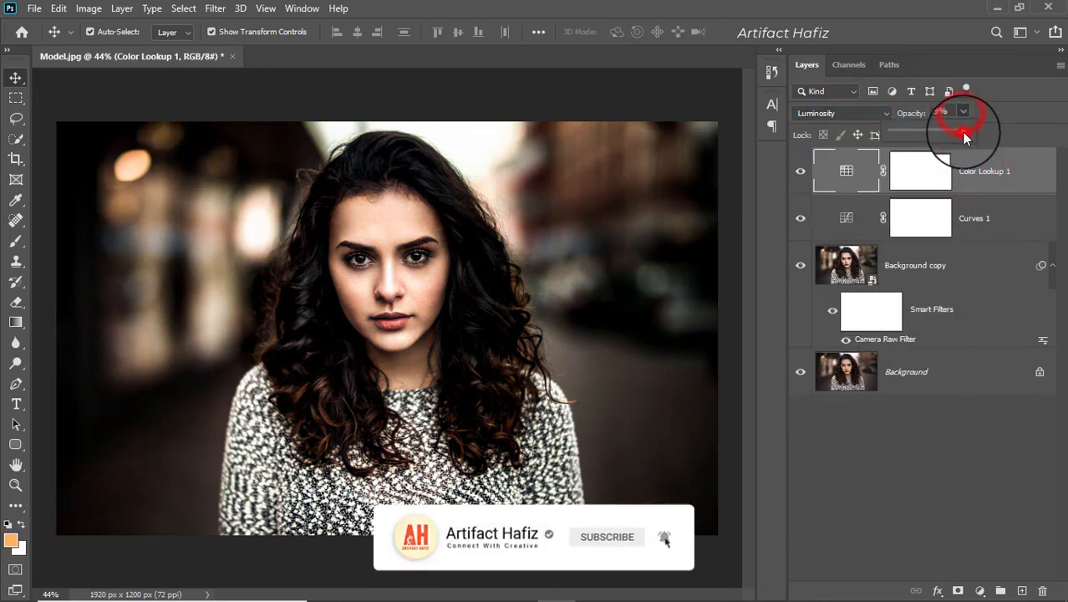
left_click(898, 137)
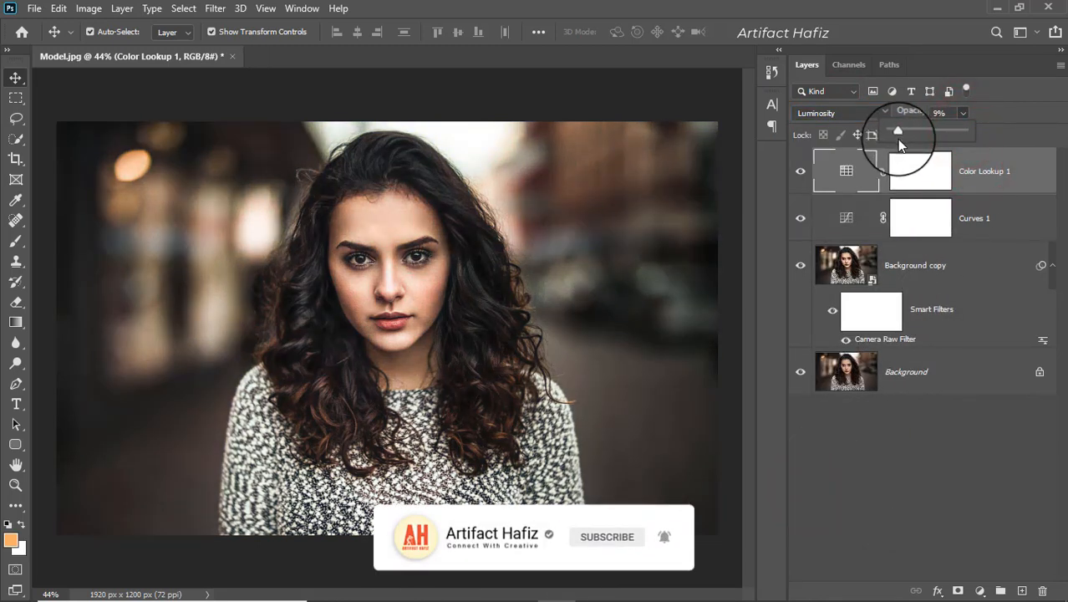
left_click_drag(897, 138, 895, 140)
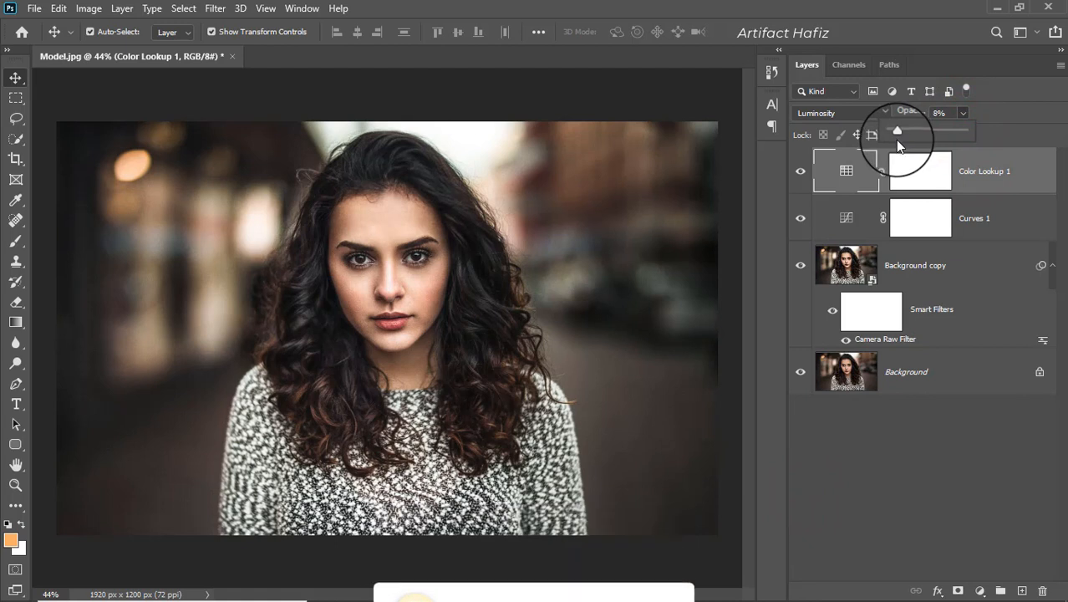
left_click(1015, 181)
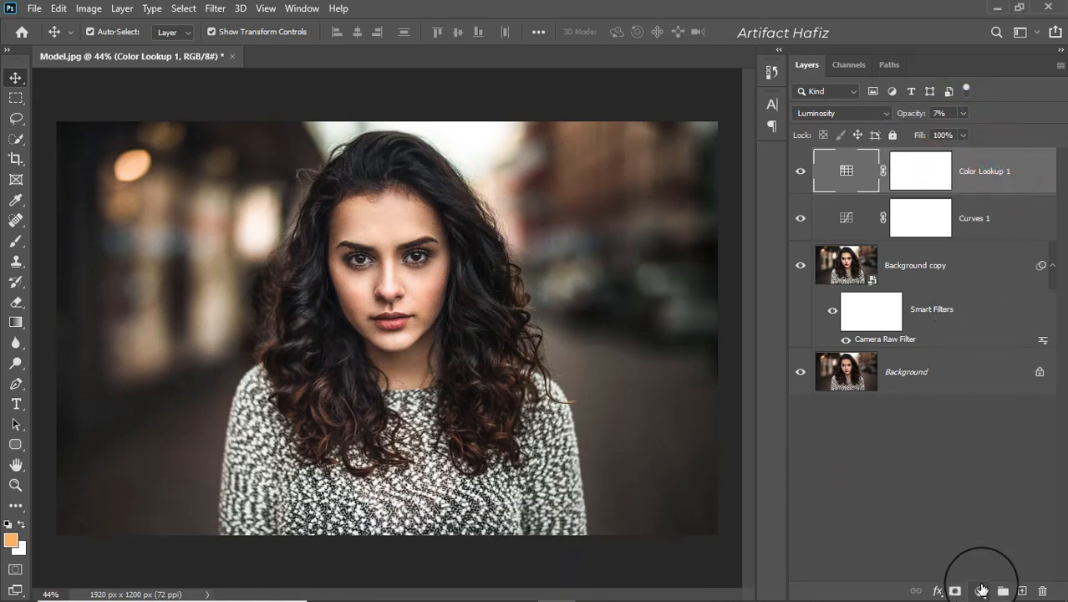
Step: Add a Color Balance adjustment layer with midtones at Cyan-Red -1, Magenta-Green -4 and Yellow-Blue +12
left_click(982, 589)
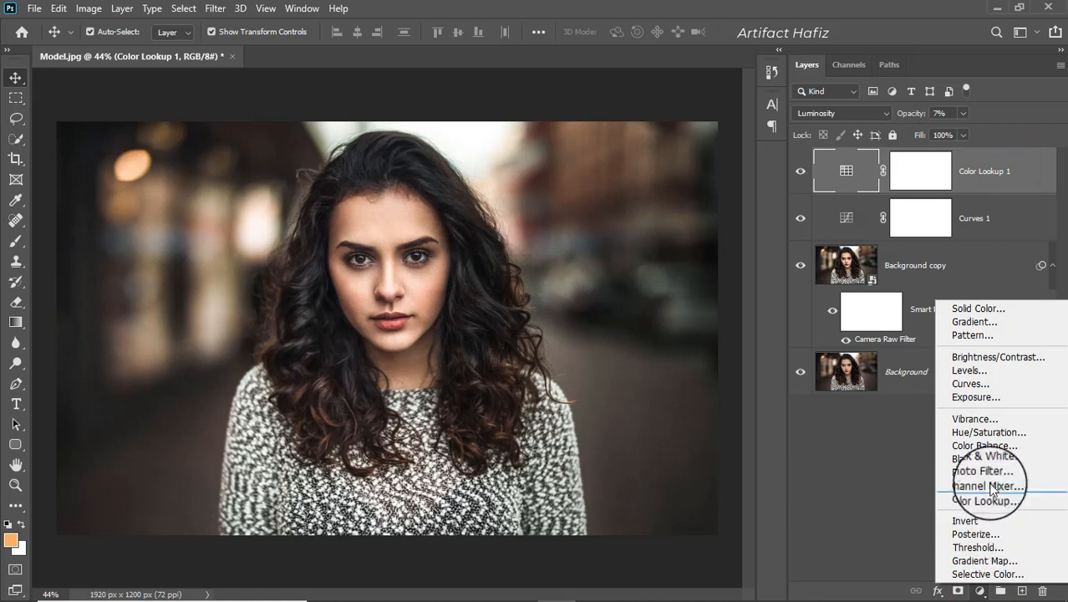
left_click(984, 445)
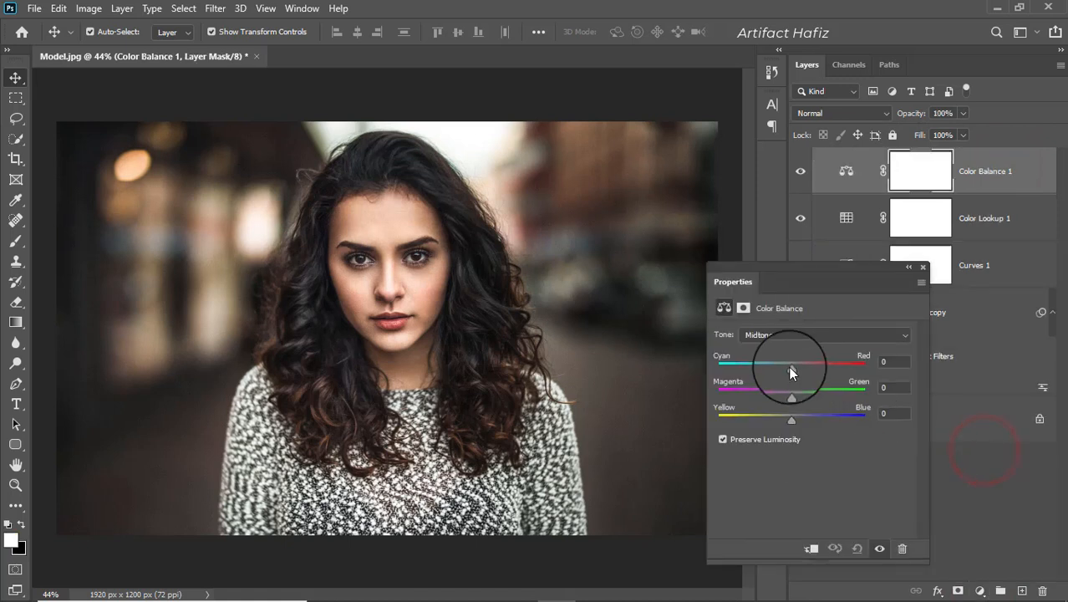
left_click_drag(789, 368, 786, 394)
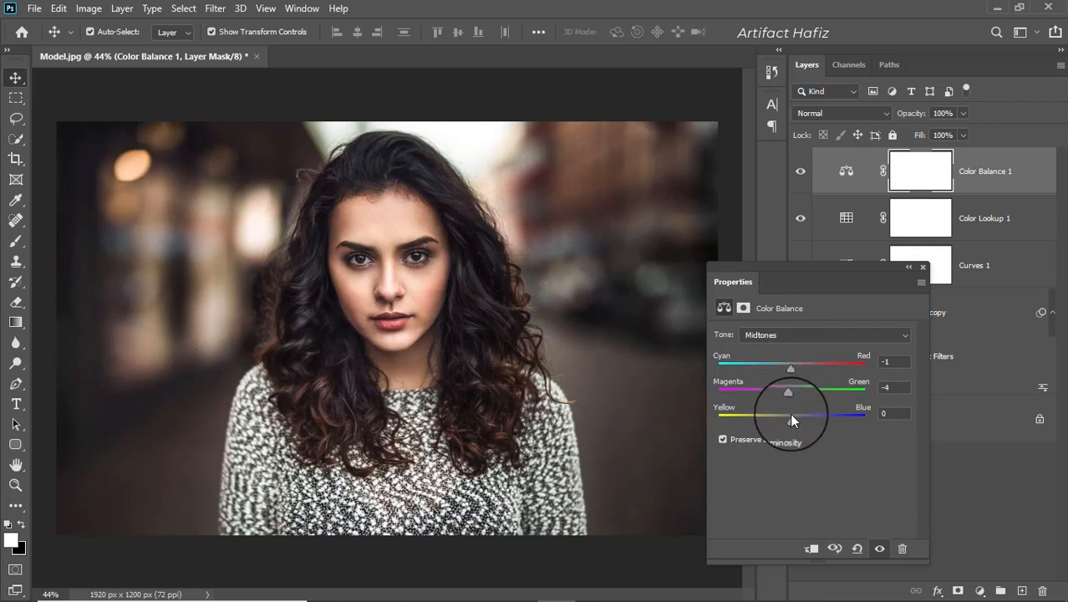
left_click_drag(791, 422, 800, 424)
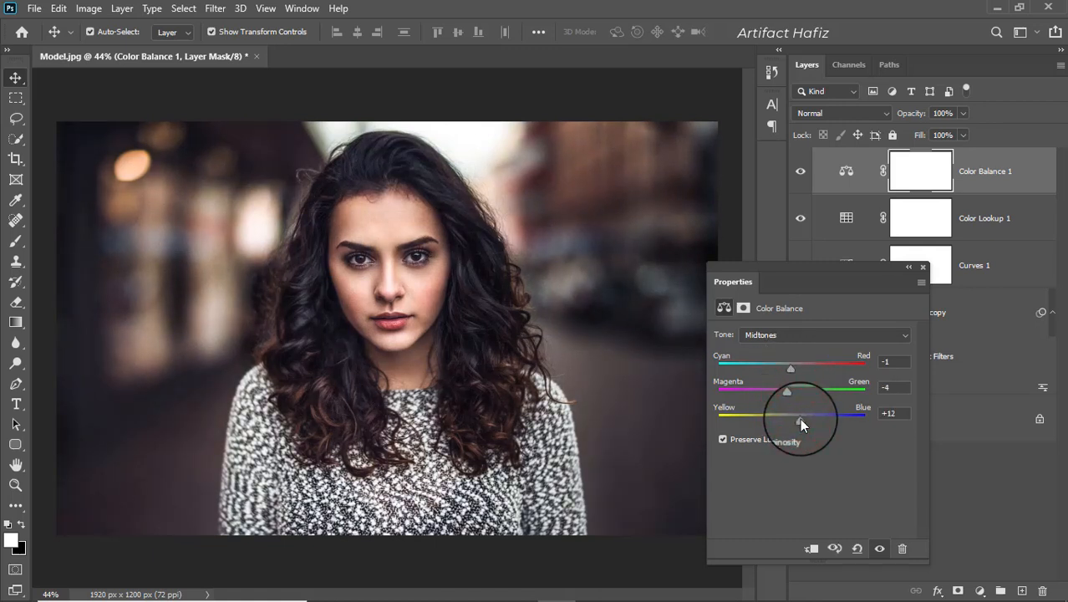
Step: Set the Color Balance shadows to Cyan-Red -9, Magenta-Green -4 and Yellow-Blue -3
left_click(793, 336)
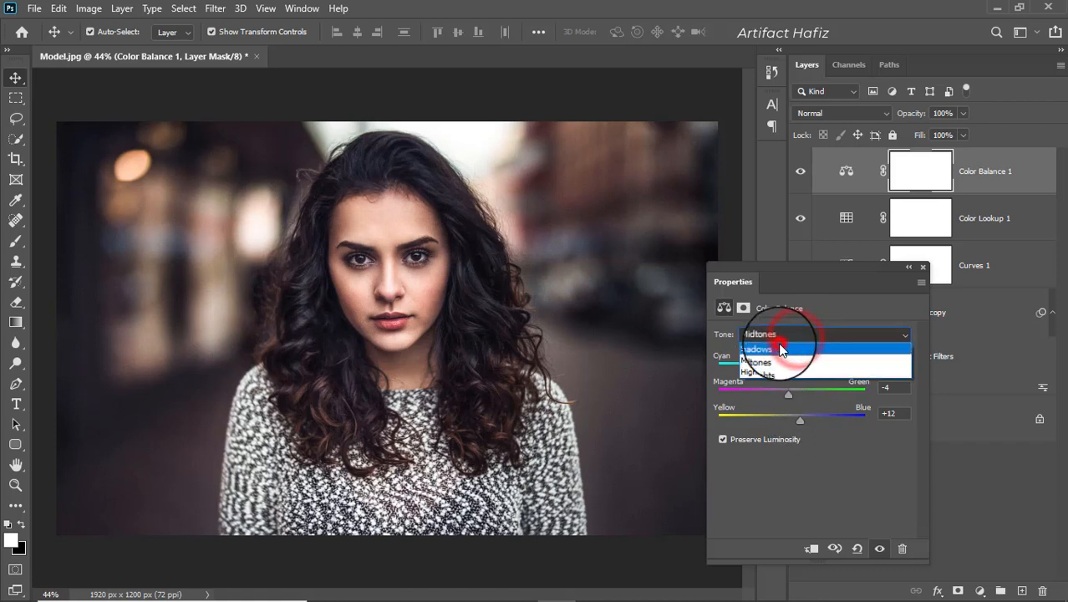
left_click(779, 344)
left_click_drag(787, 365, 789, 419)
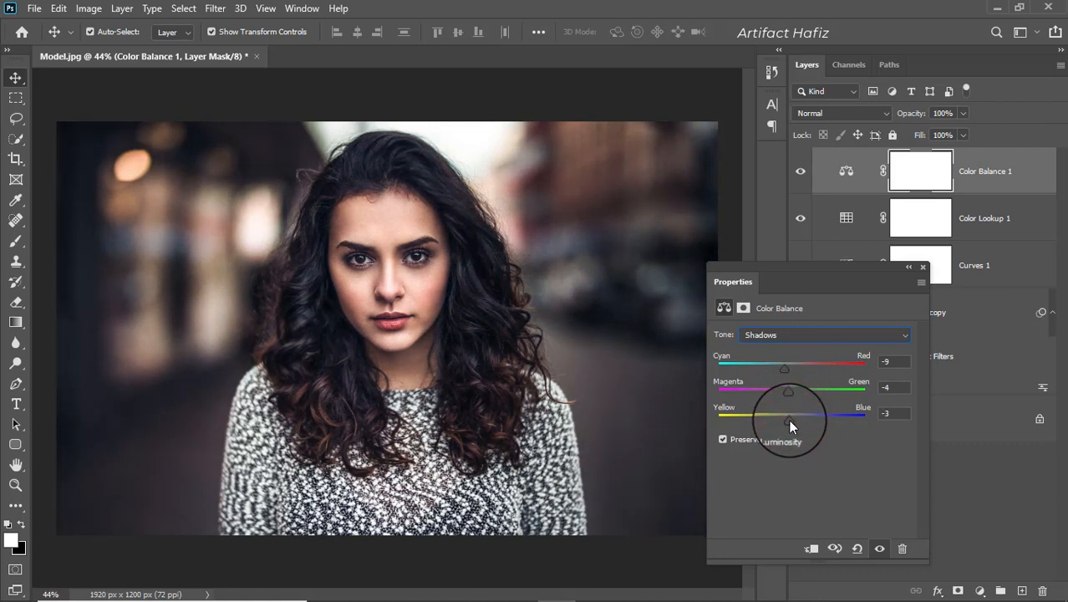
Step: Set the Color Balance highlights to Cyan-Red +7, Magenta-Green -2 and Yellow-Blue +4
left_click(783, 335)
left_click(783, 370)
left_click_drag(789, 368, 791, 396)
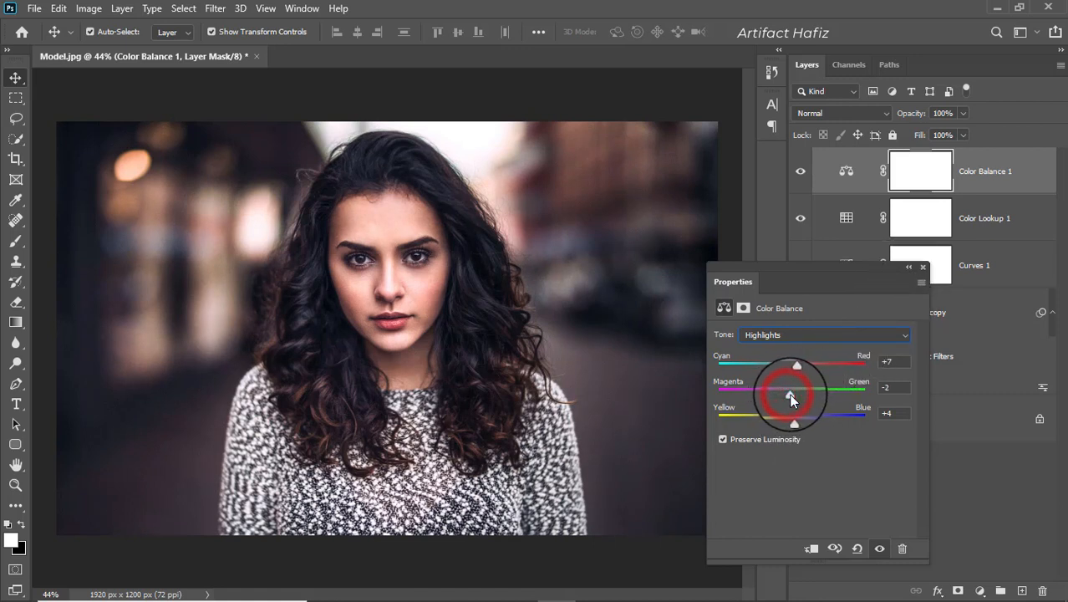
left_click(922, 266)
left_click(990, 175)
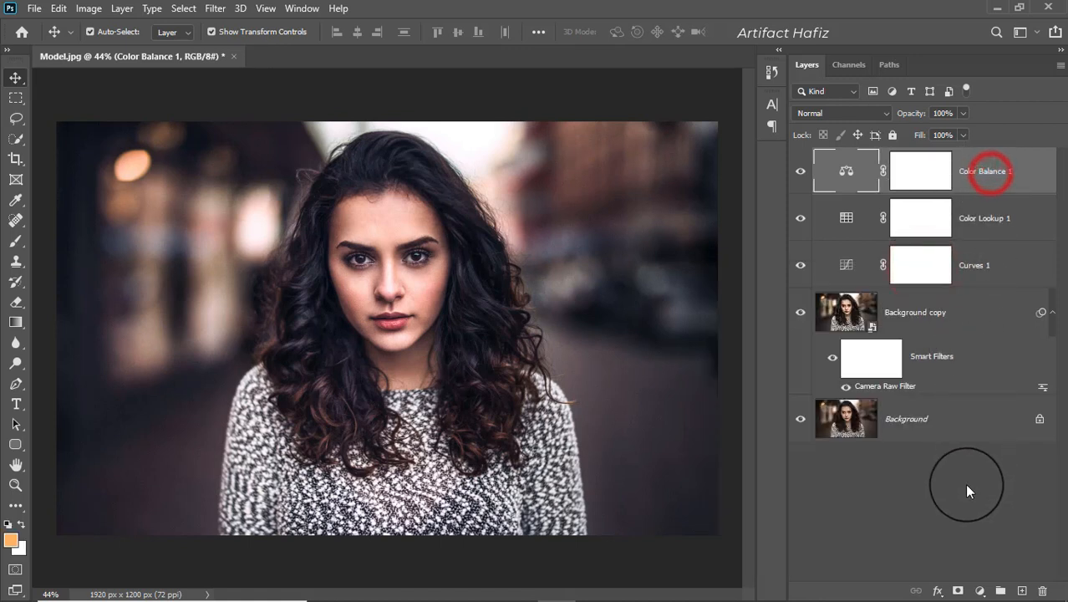
Step: Add a second Color Lookup adjustment layer above Color Balance using the Soft_Warming.look 3DLUT file
left_click(980, 591)
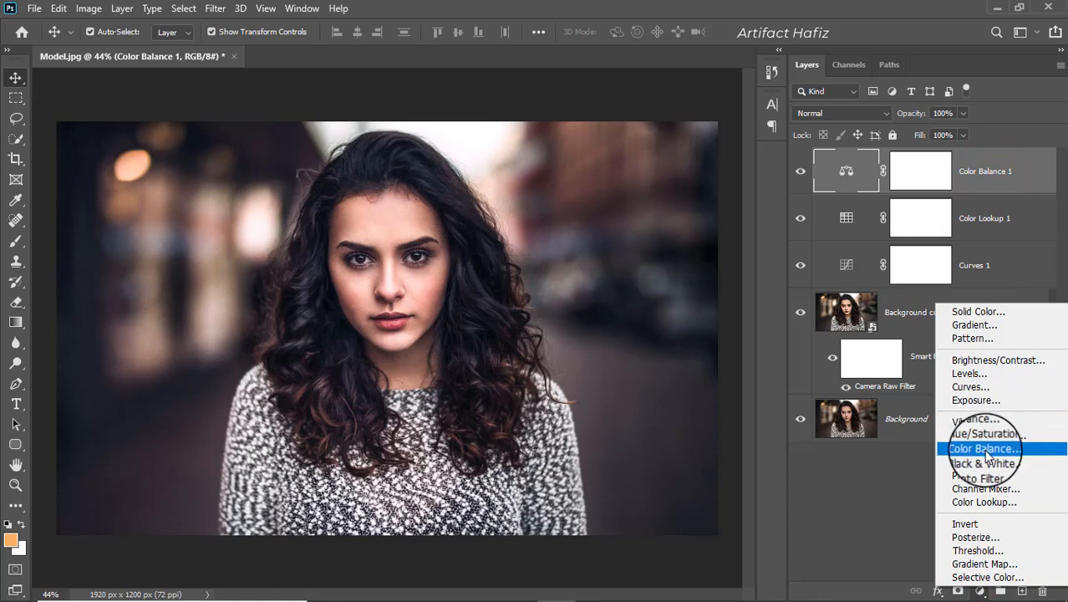
left_click(995, 502)
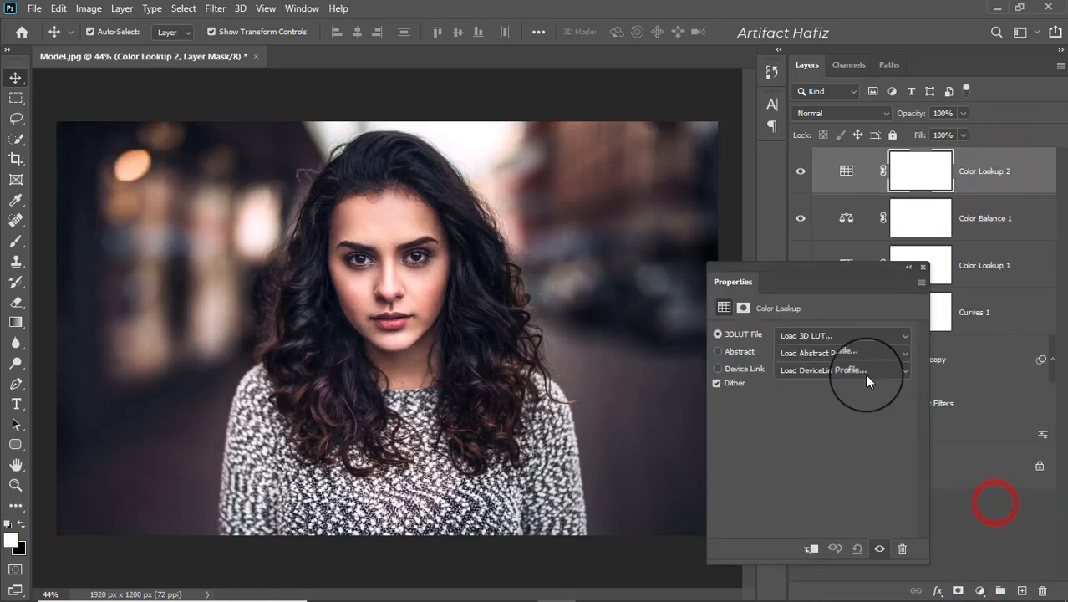
left_click(848, 336)
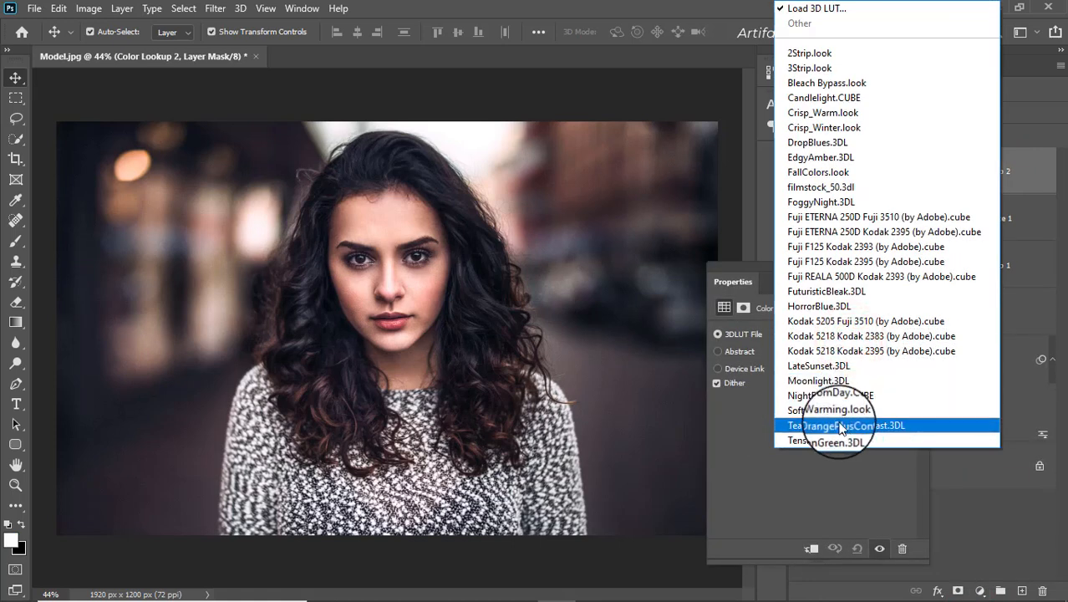
left_click(840, 410)
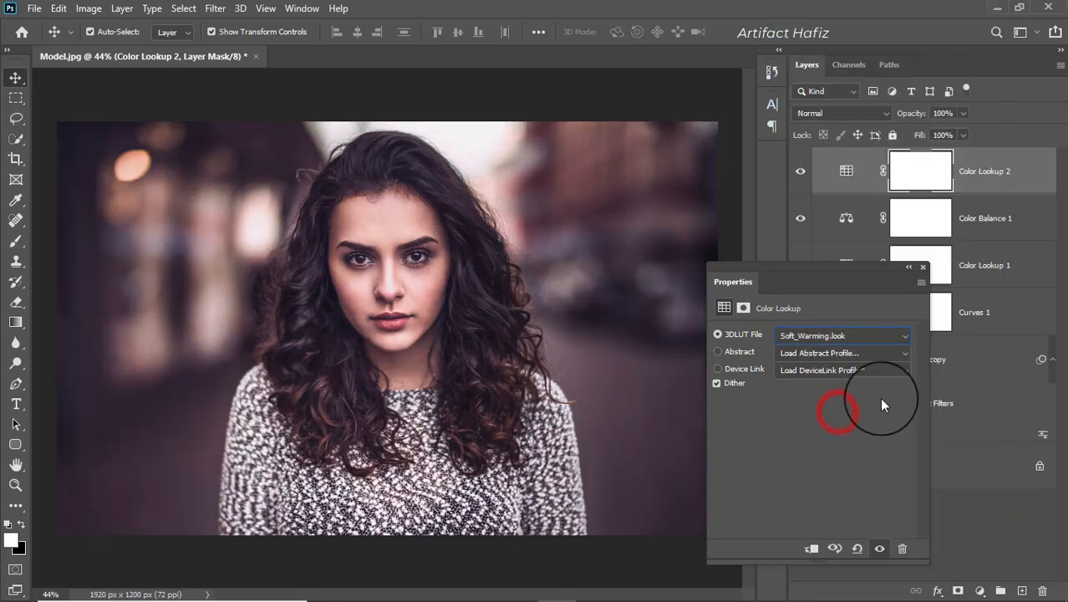
left_click(925, 264)
Step: Set the opacity of the Soft_Warming Color Lookup layer to 9%
left_click(994, 175)
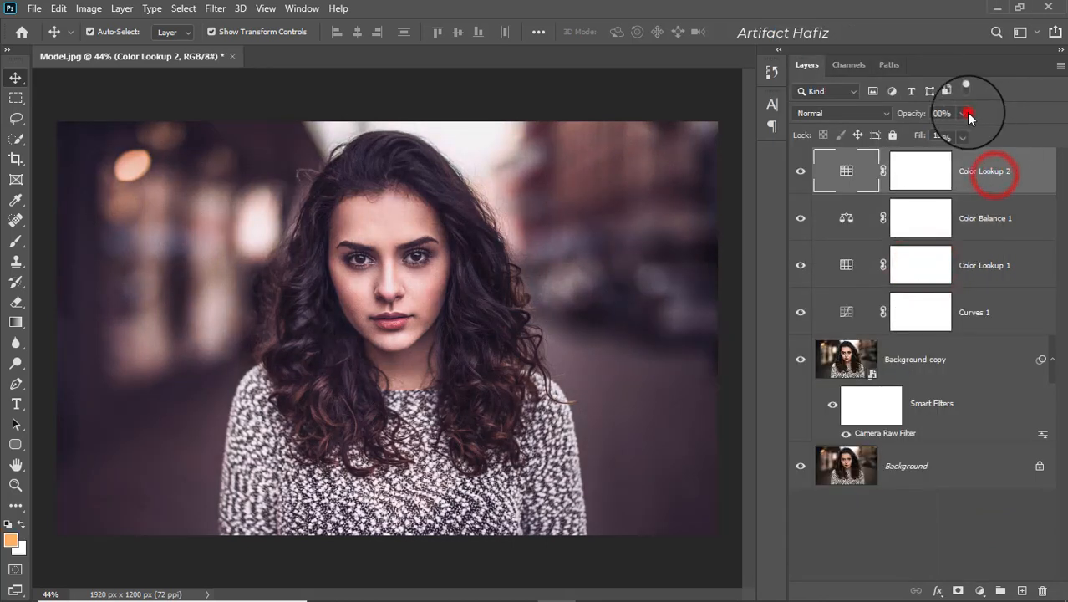
mouse_move(962, 113)
left_mouse_down()
mouse_move(949, 133)
mouse_move(899, 136)
left_mouse_up()
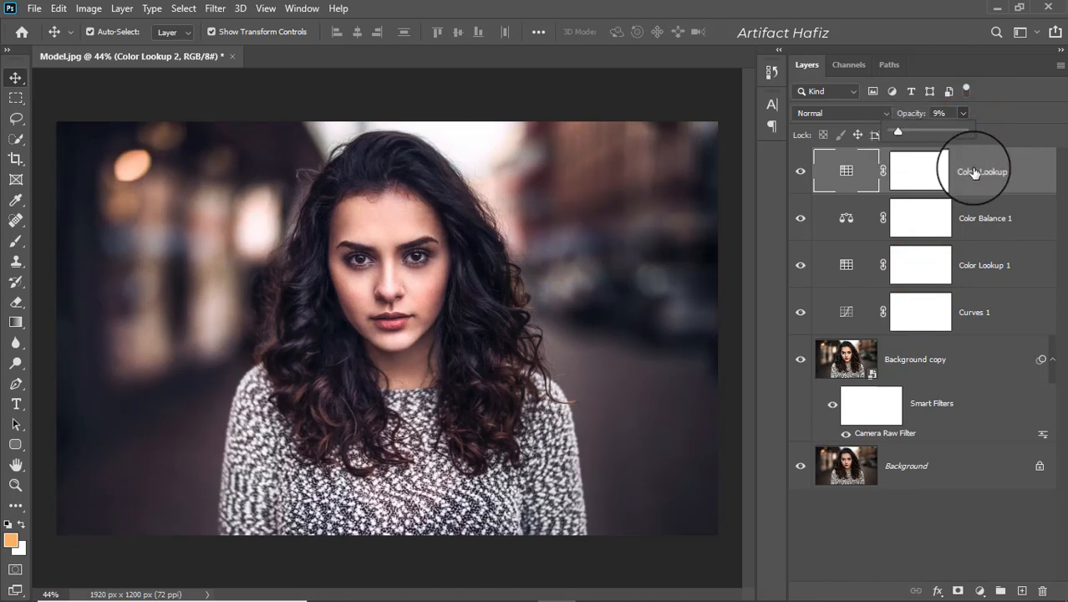
left_click(976, 169)
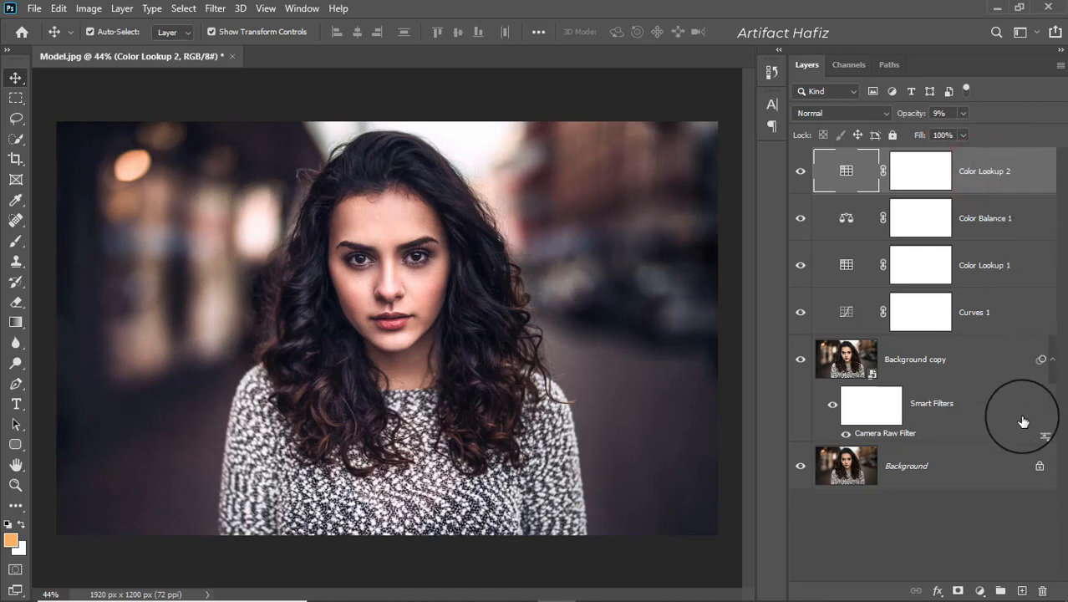
Step: Add a Gradient Fill layer above the second Color Lookup and set the gradient's starting color stop to orange ffaa4f
left_click(979, 591)
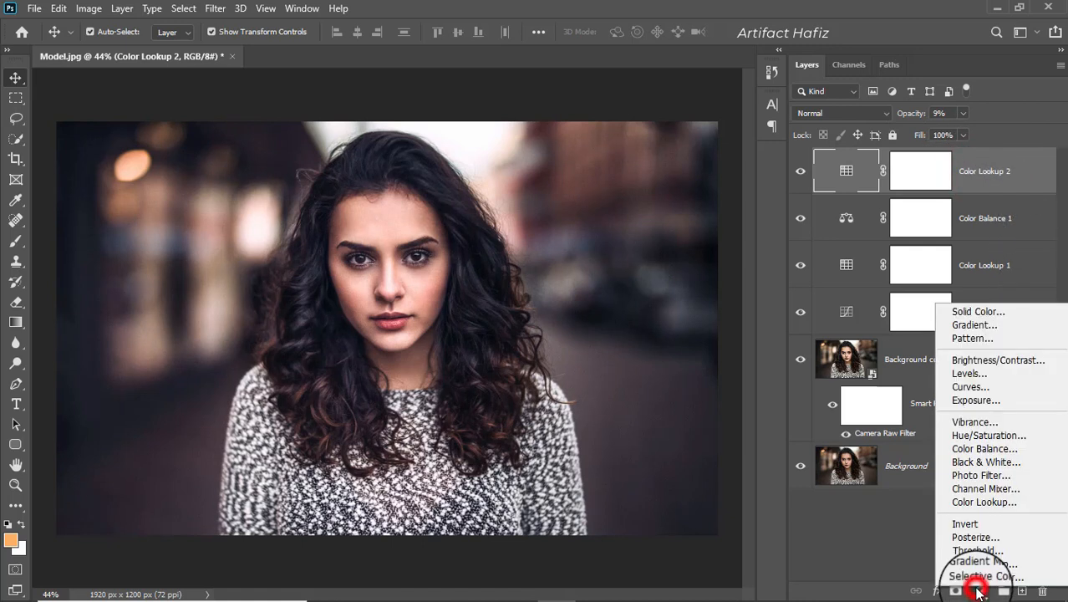
left_click(965, 326)
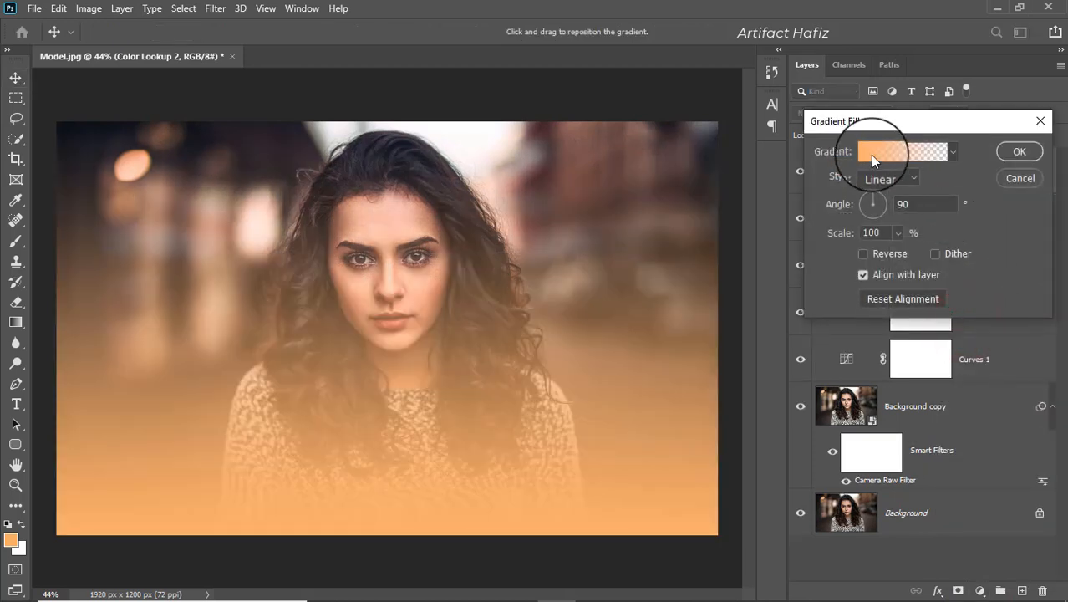
left_click(870, 155)
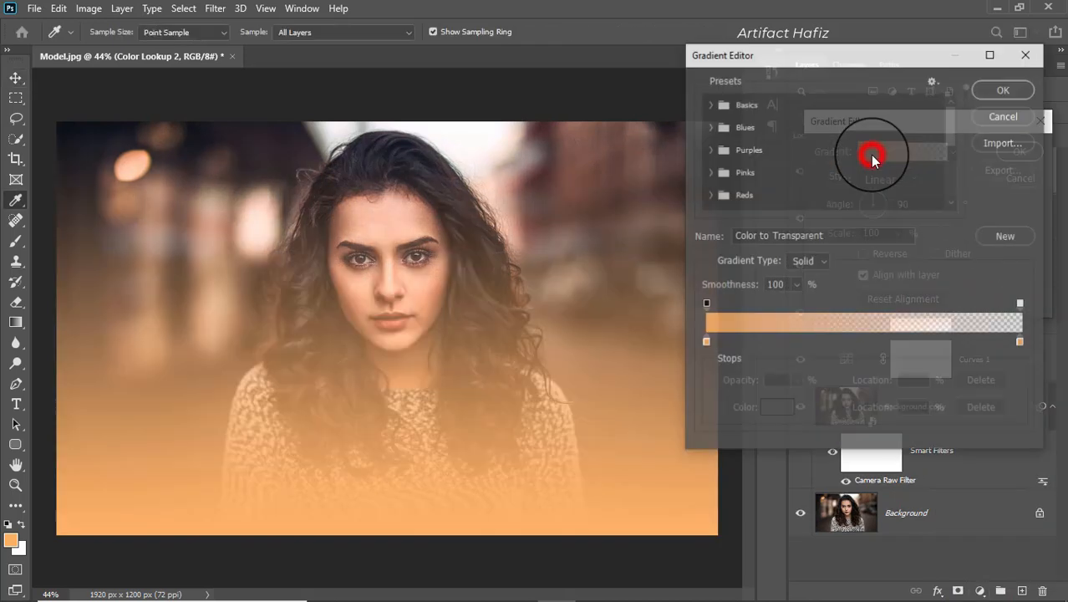
left_click(704, 339)
left_click(769, 409)
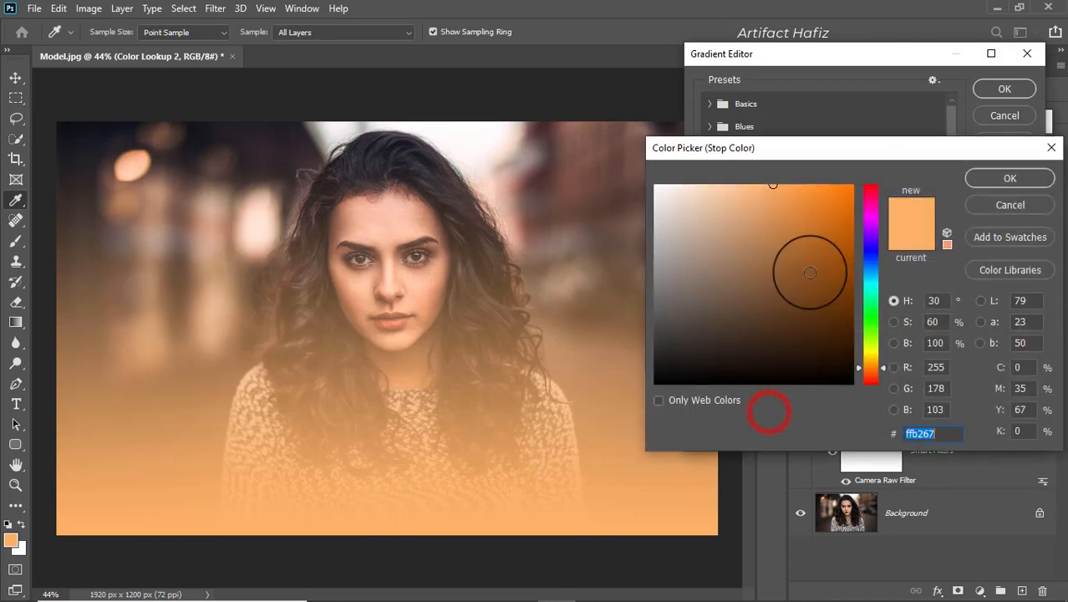
left_click_drag(784, 211, 791, 155)
left_click(872, 365)
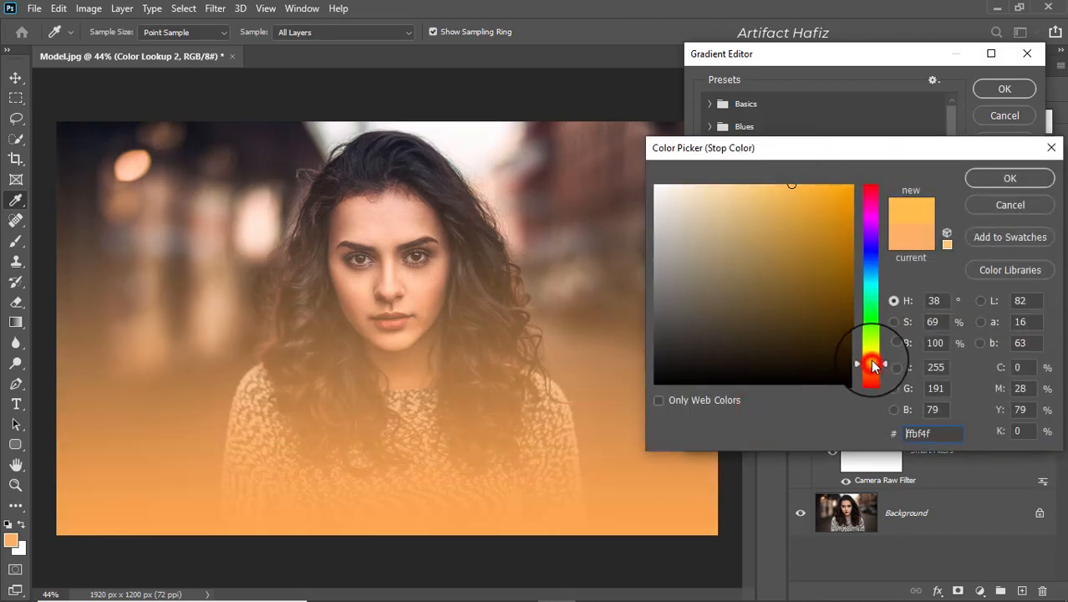
left_click_drag(872, 365, 873, 374)
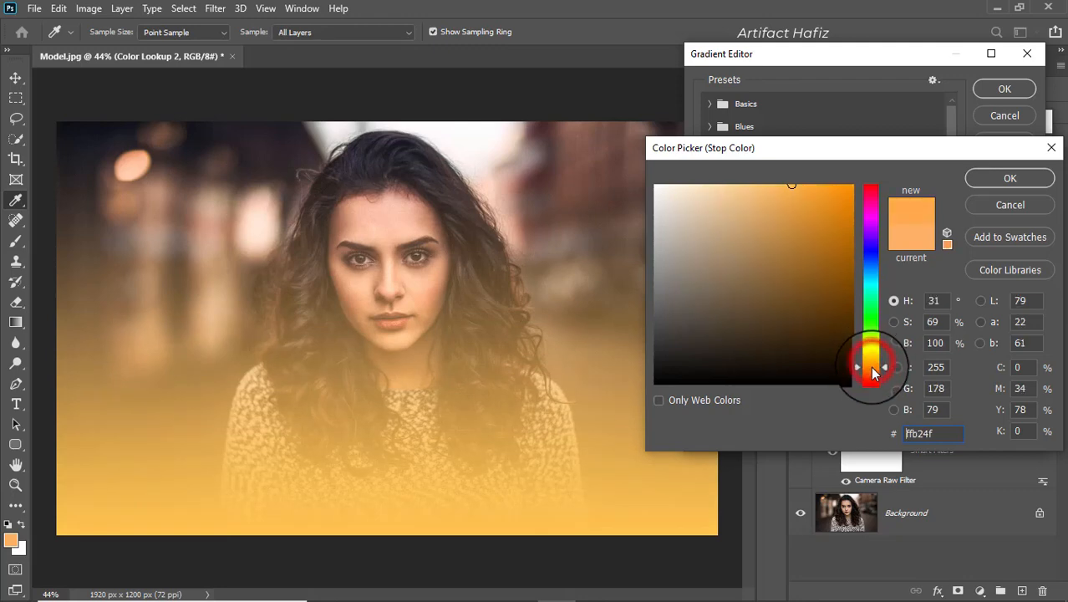
left_click(932, 431)
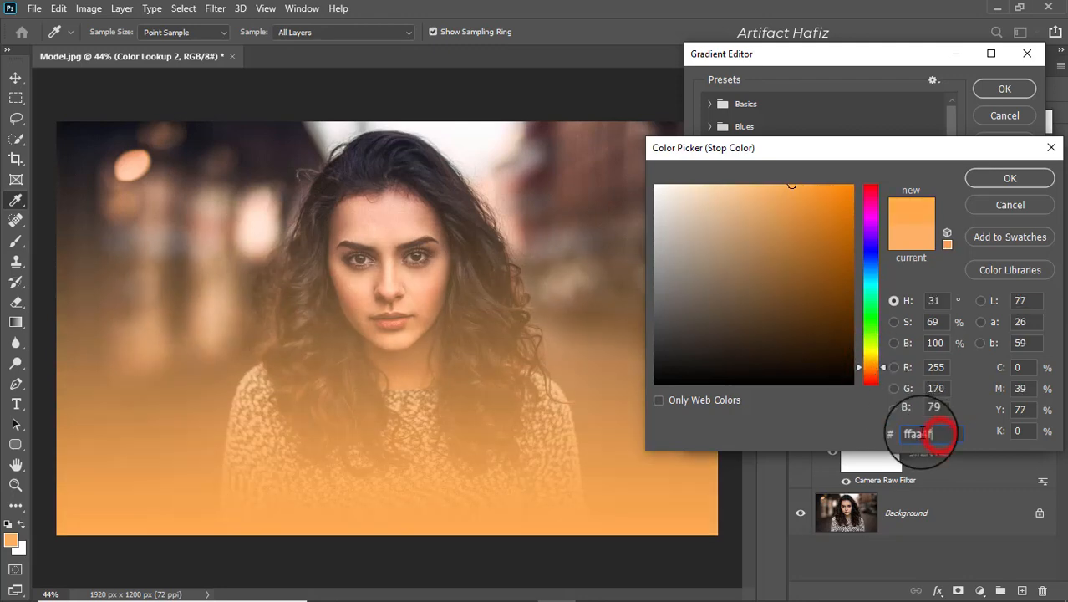
left_click(990, 178)
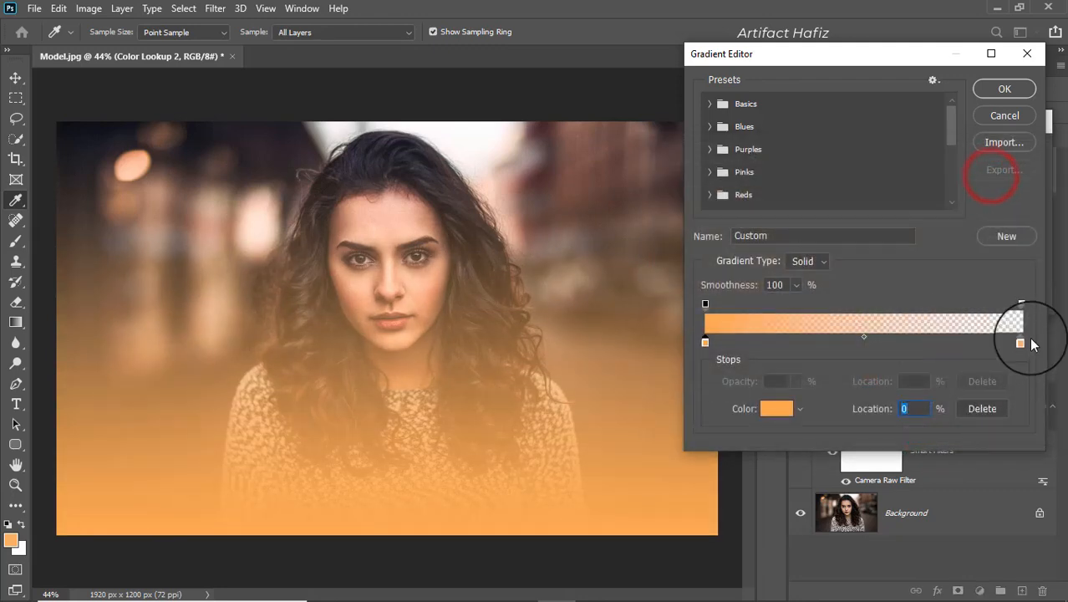
Step: Keep the gradient's end opacity stop at 0% and accept the custom orange-to-transparent gradient
left_click(1021, 342)
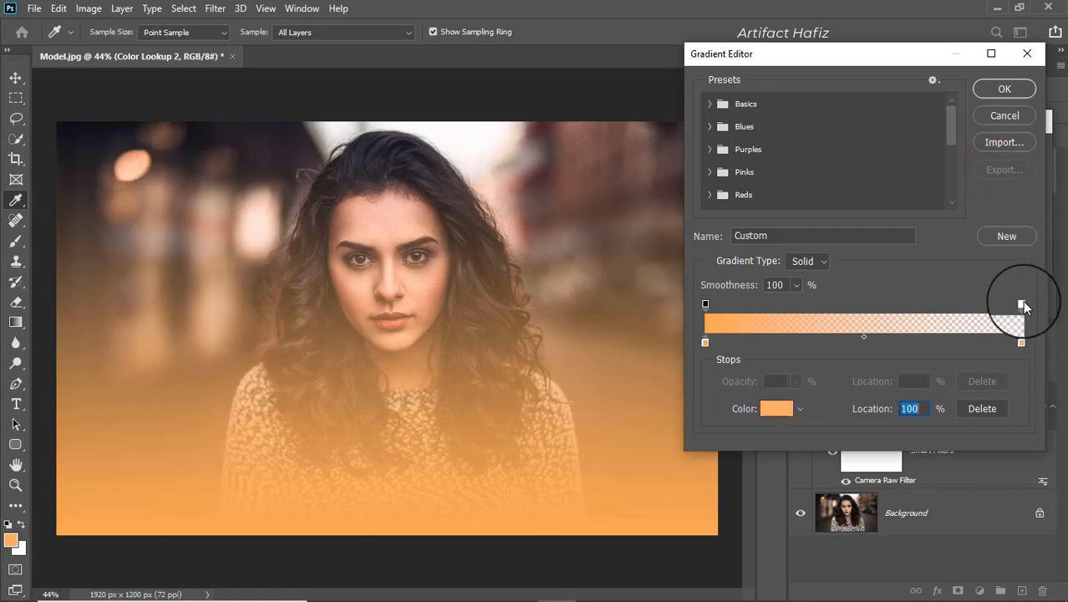
left_click(1021, 304)
left_click(794, 381)
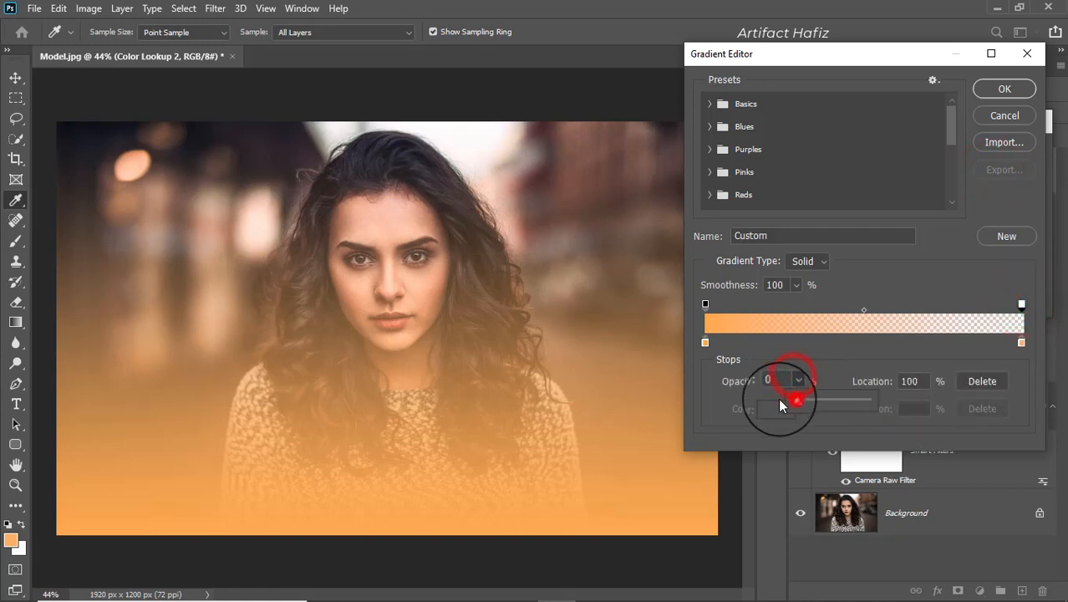
left_click(816, 356)
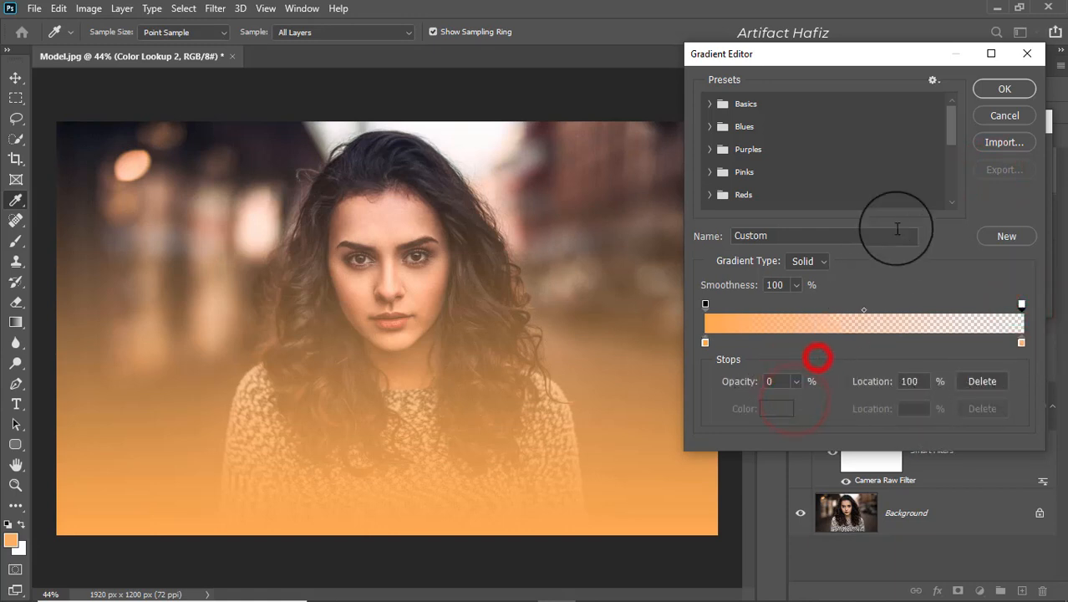
left_click(1000, 89)
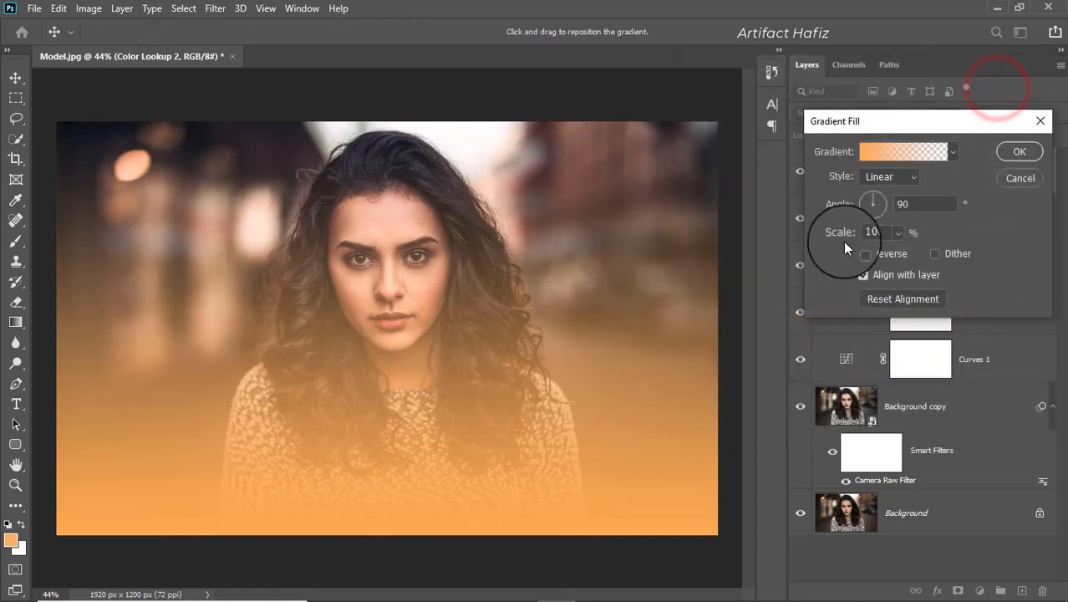
Step: Change the gradient fill's style to Radial and move its center to the photo's upper-right corner
left_click(867, 179)
left_click(877, 194)
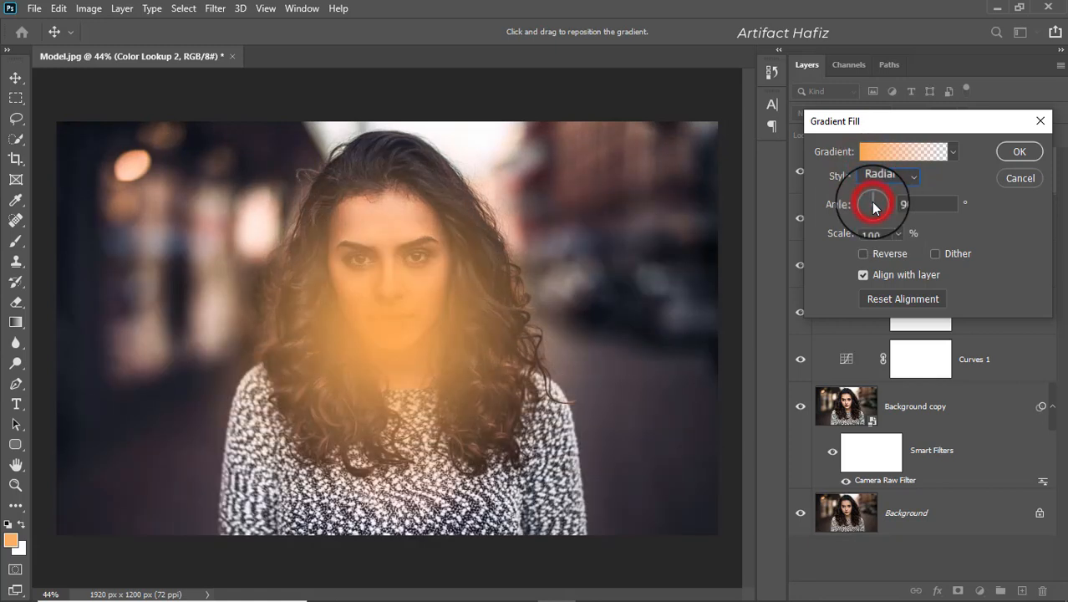
left_click_drag(365, 318, 676, 107)
Step: Scale the radial gradient to 308%, reposition its glow over the upper-right background beside the model, and accept the fill
left_click(897, 232)
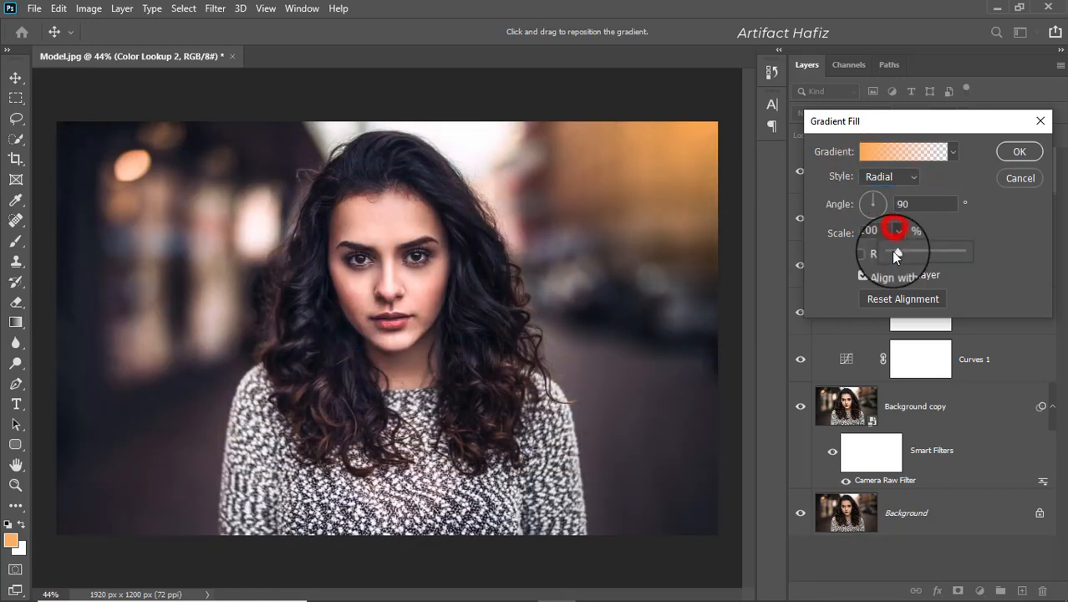
left_click_drag(909, 253, 913, 253)
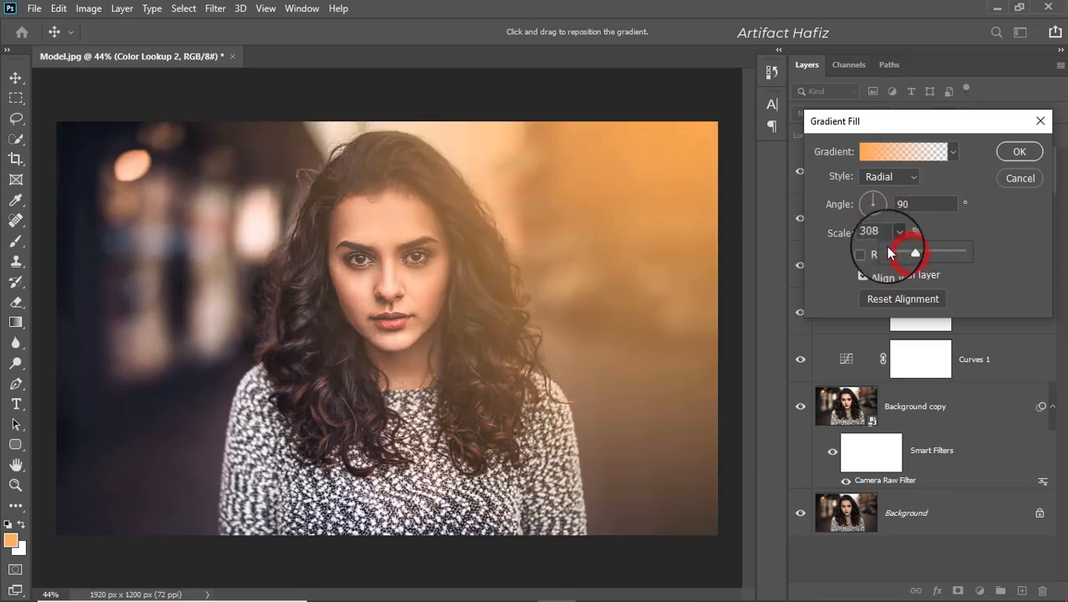
left_click(630, 215)
left_click_drag(632, 221, 572, 225)
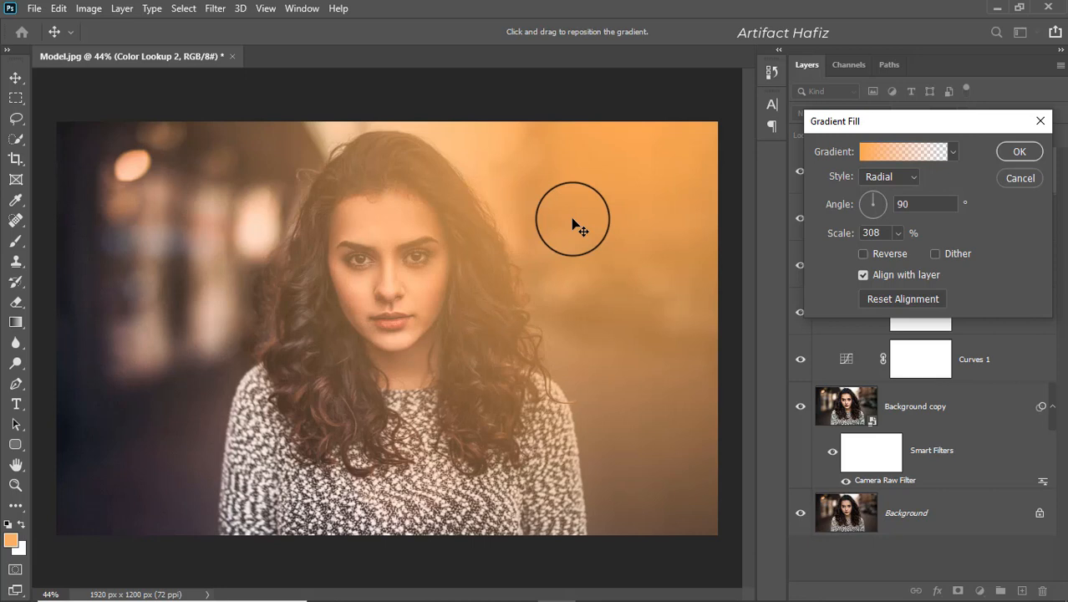
mouse_move(617, 217)
left_mouse_down()
mouse_move(573, 226)
mouse_move(623, 208)
mouse_move(591, 211)
mouse_move(620, 193)
left_mouse_up()
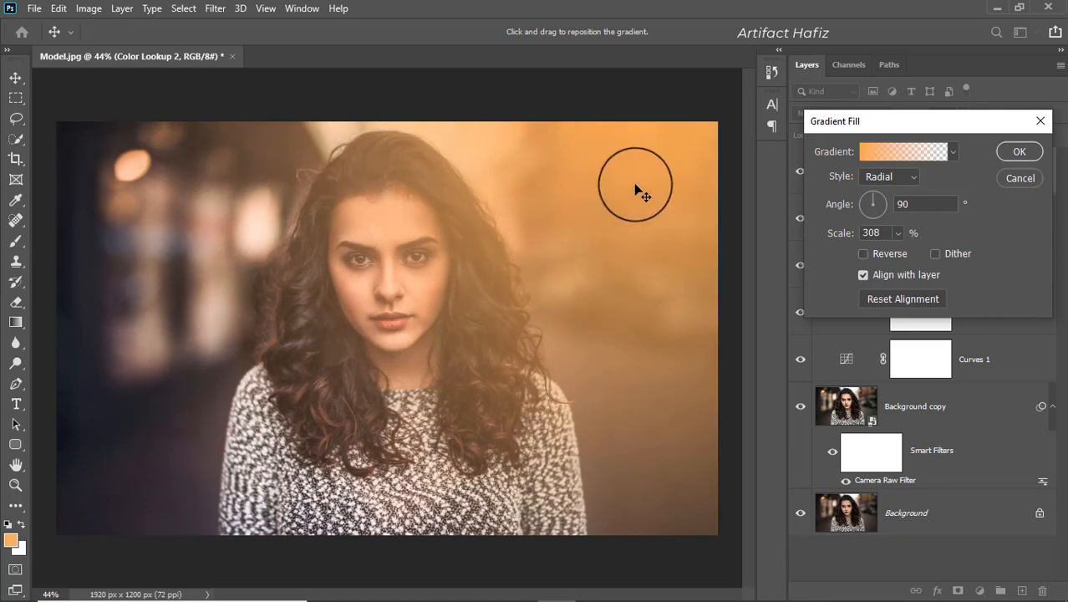
left_click(1002, 155)
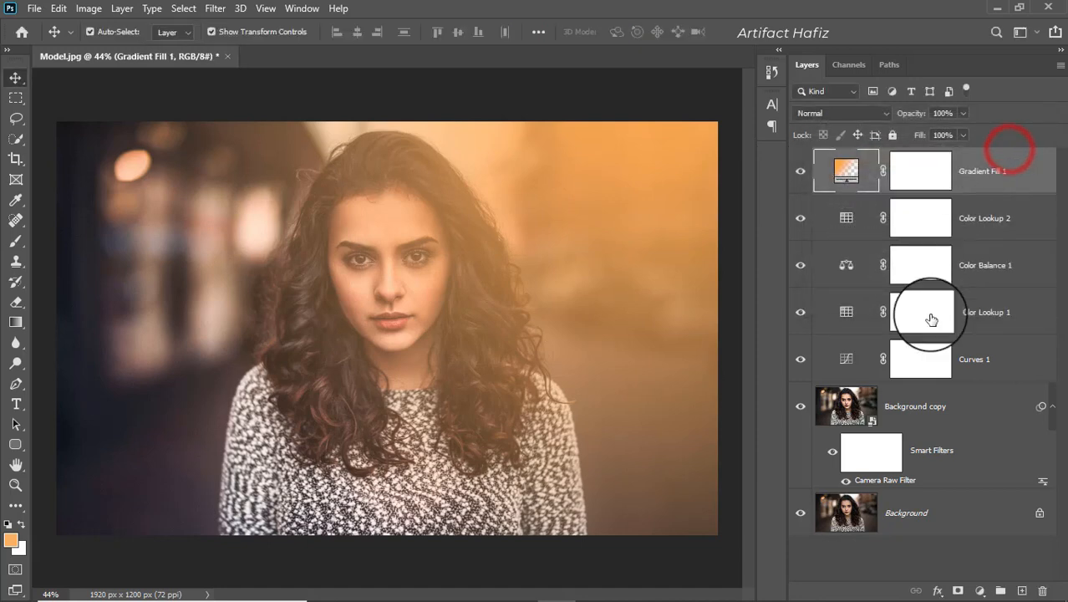
Step: Set the Gradient Fill layer's opacity to 62% and compare the photo with and without the layer
left_click(800, 173)
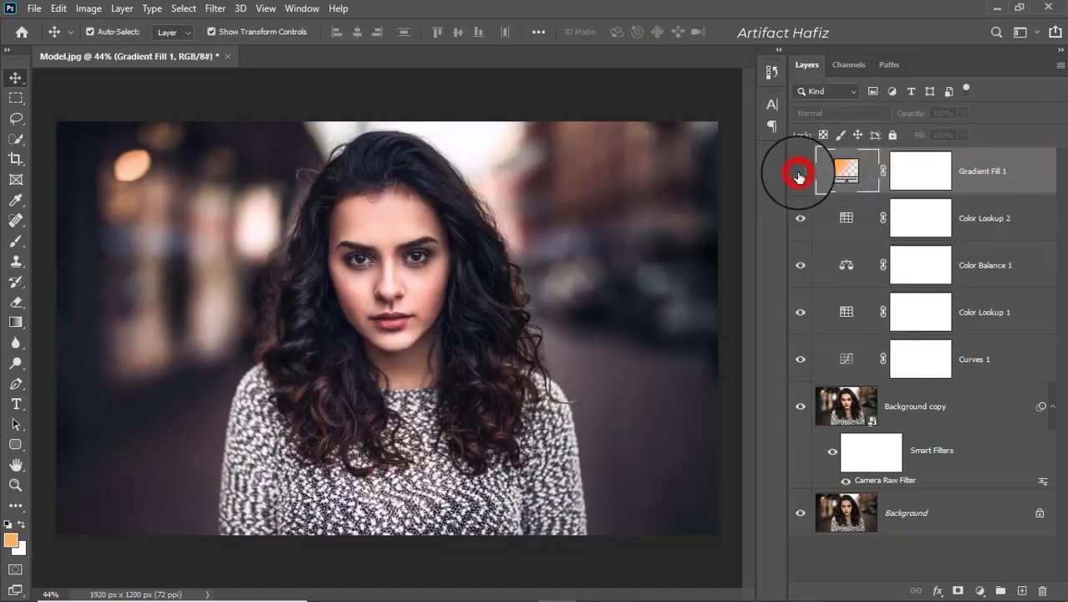
left_click(799, 175)
left_click(965, 171)
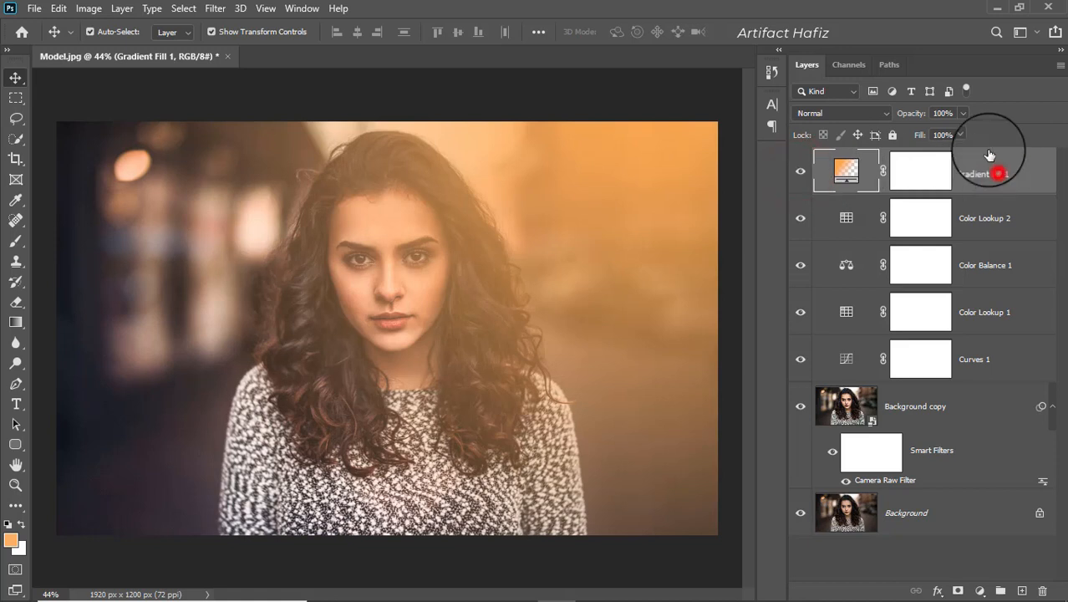
left_click(964, 113)
left_click_drag(965, 134, 934, 137)
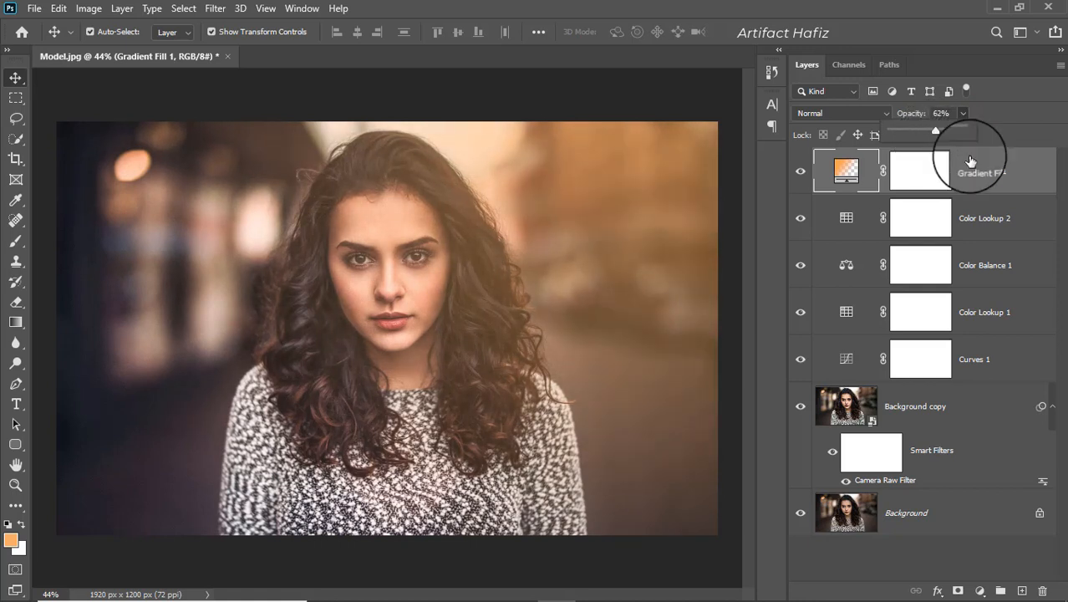
left_click(969, 177)
left_click(799, 171)
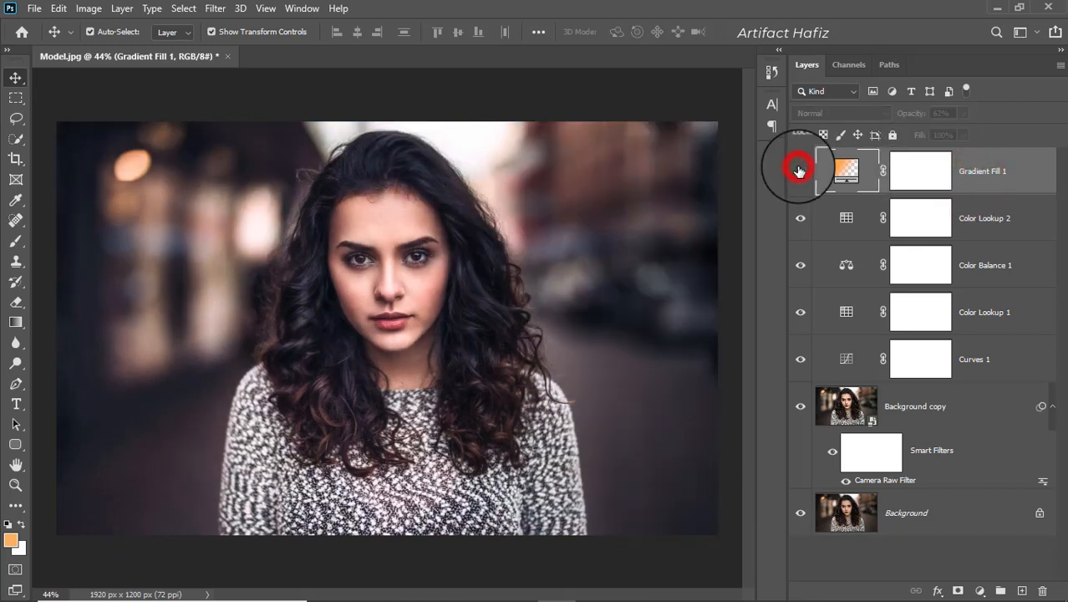
left_click(798, 169)
Step: Target the Gradient Fill layer's mask and set up the Brush tool with black, 100% flow and 19% opacity
left_click(915, 182)
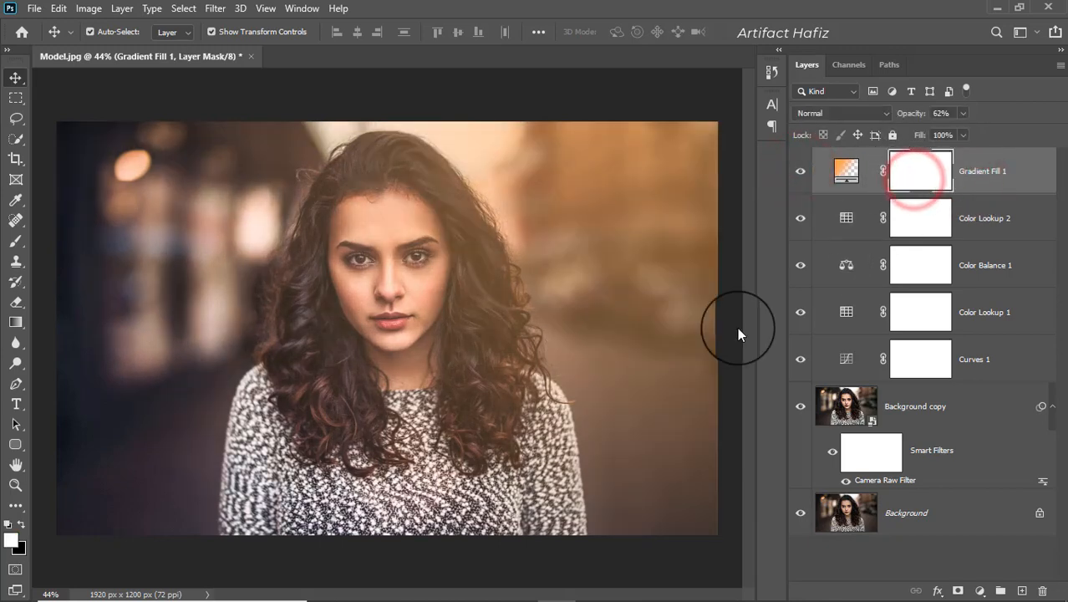
left_click(17, 242)
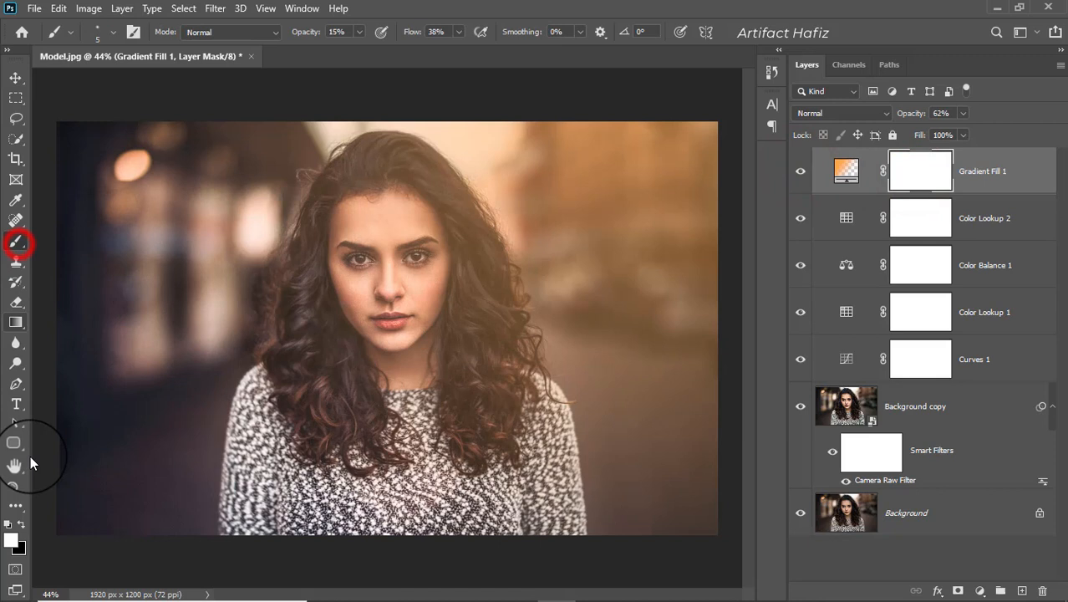
left_click(21, 524)
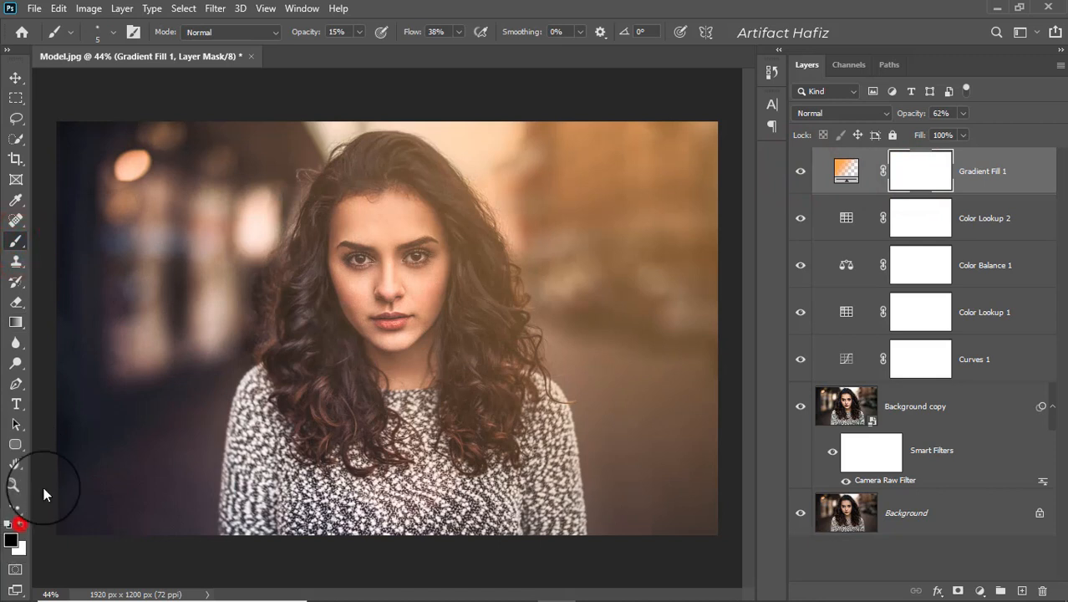
left_click(459, 32)
left_click_drag(460, 48, 532, 55)
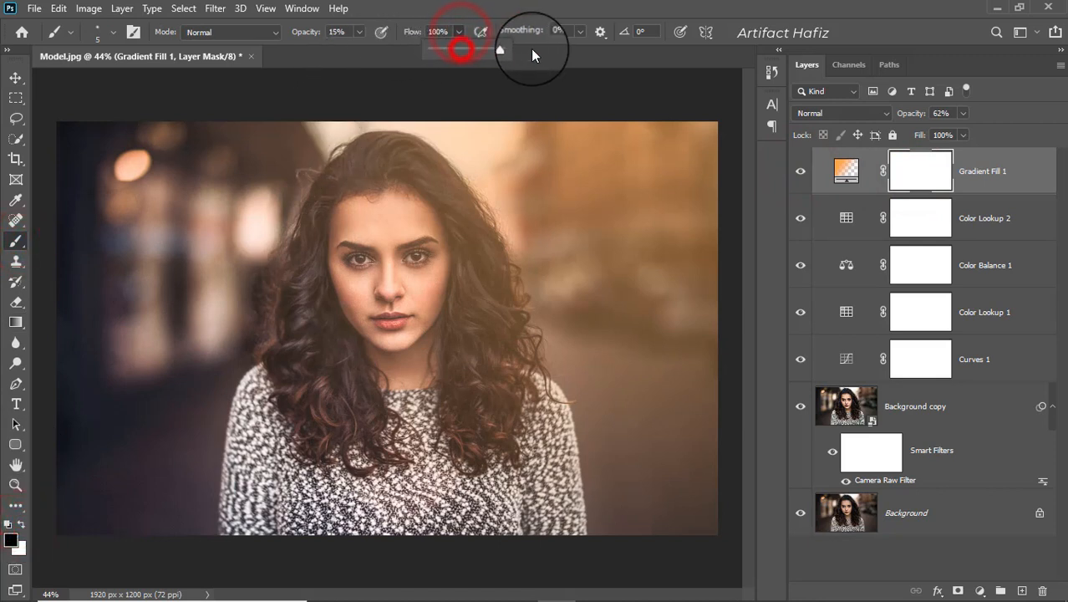
left_click(359, 31)
left_click_drag(360, 49, 371, 50)
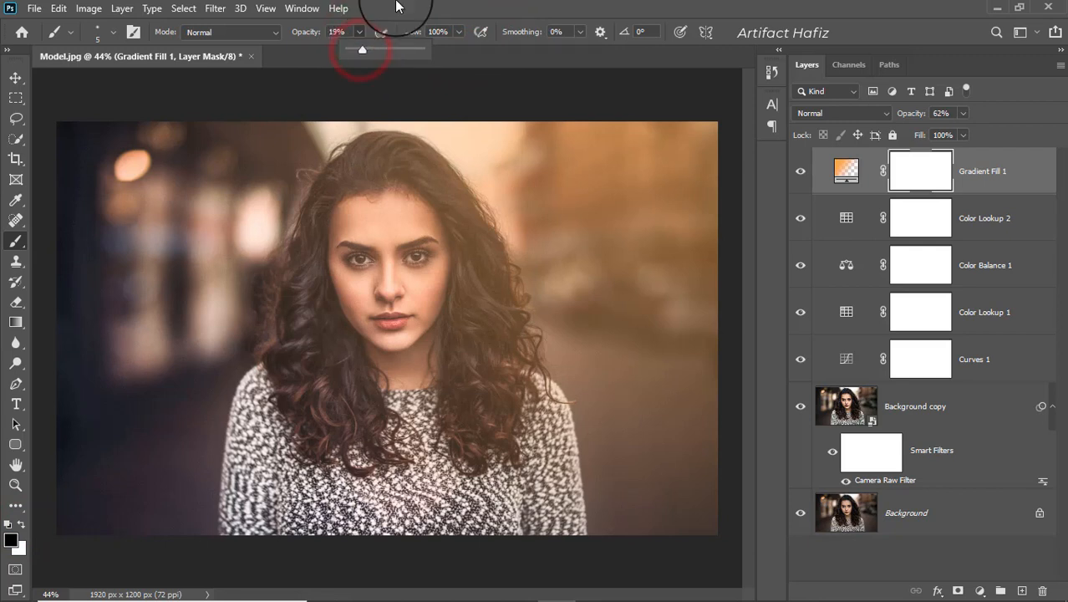
Step: Enlarge the brush to 175 px and dab the Gradient Fill mask over the model's eyes and lips
key("bracketright")
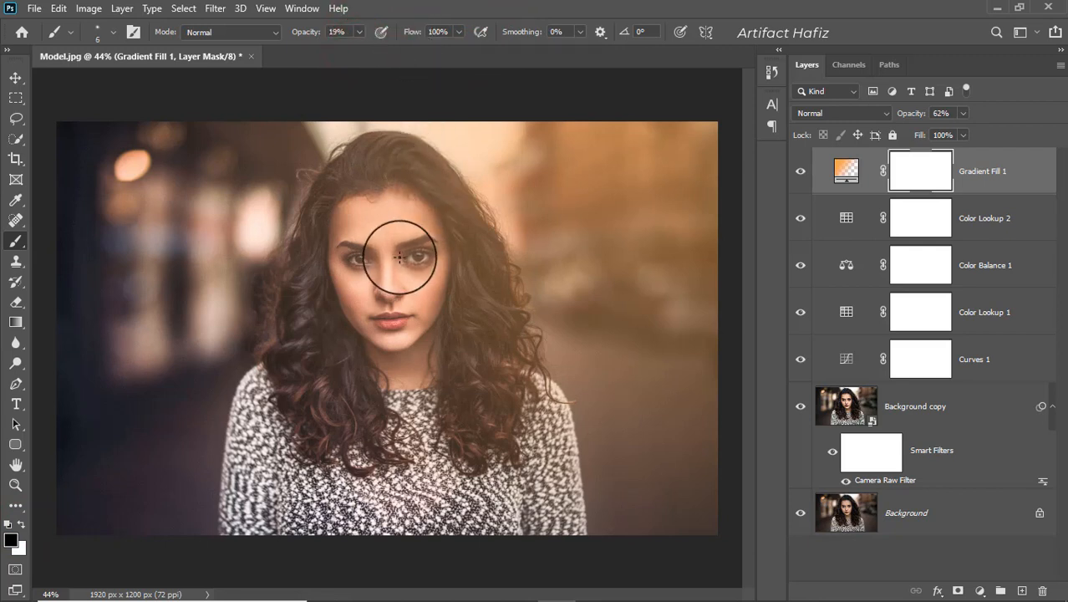
key("bracketright")
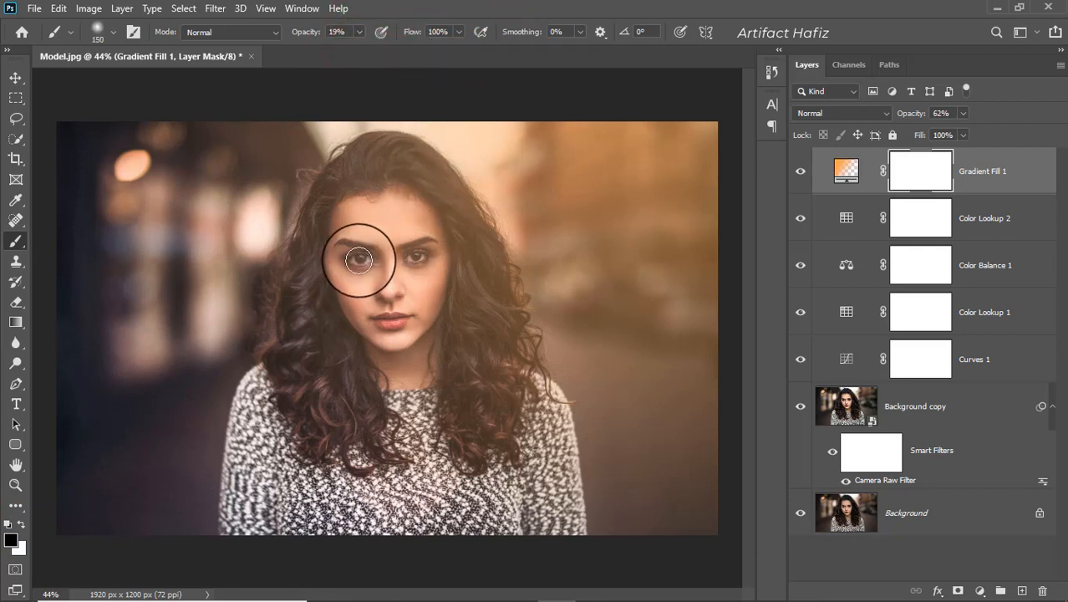
key("bracketright")
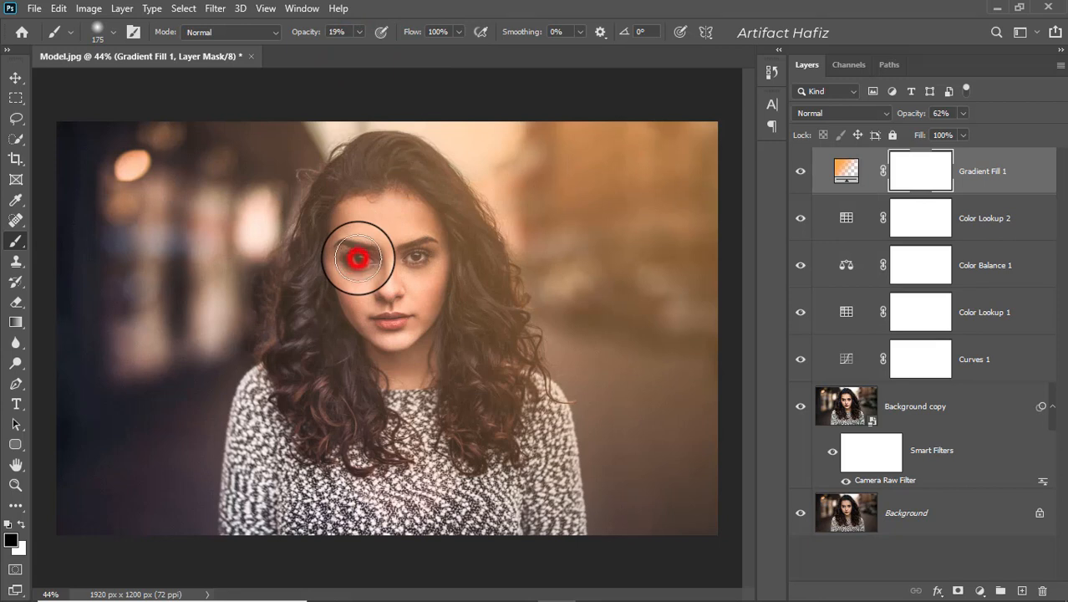
left_click(415, 249)
left_click(386, 315)
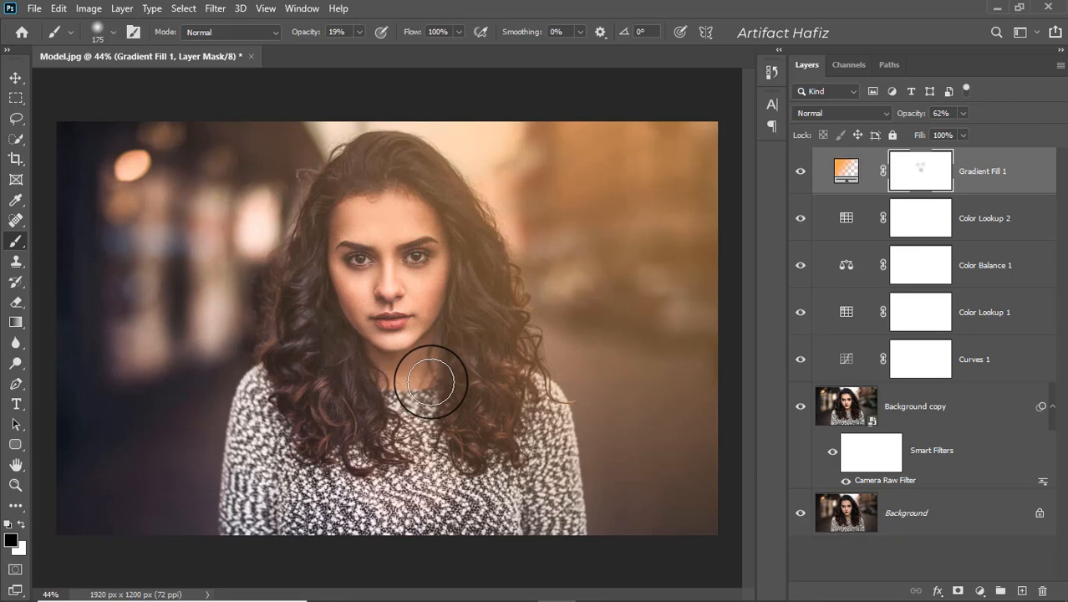
Step: Compare the photo with and without the gradient fill and dab its mask once more over both eyes
left_click(798, 173)
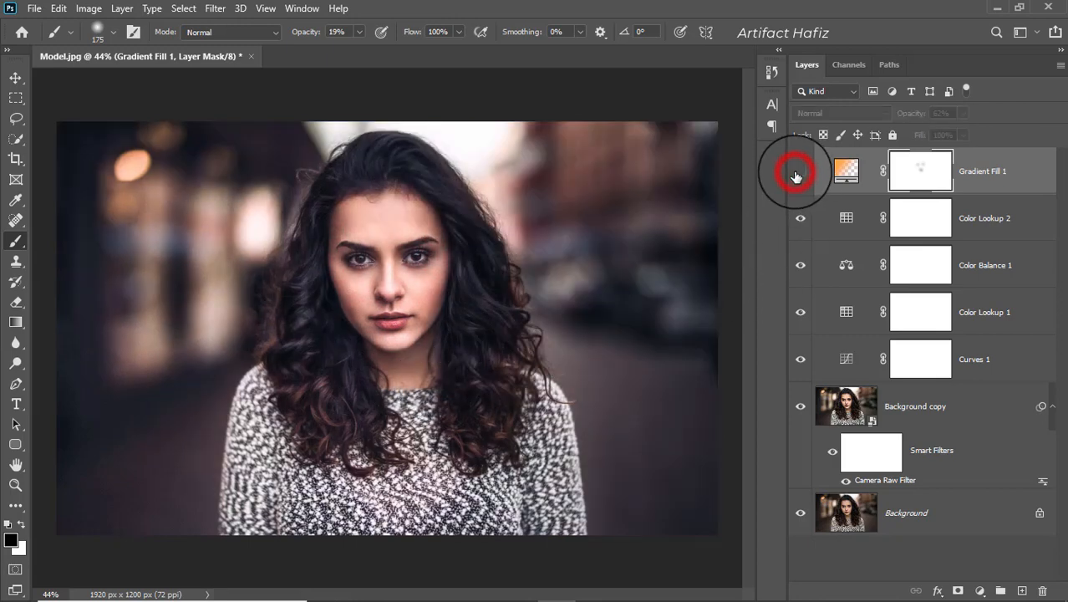
left_click(796, 174)
left_click(352, 258)
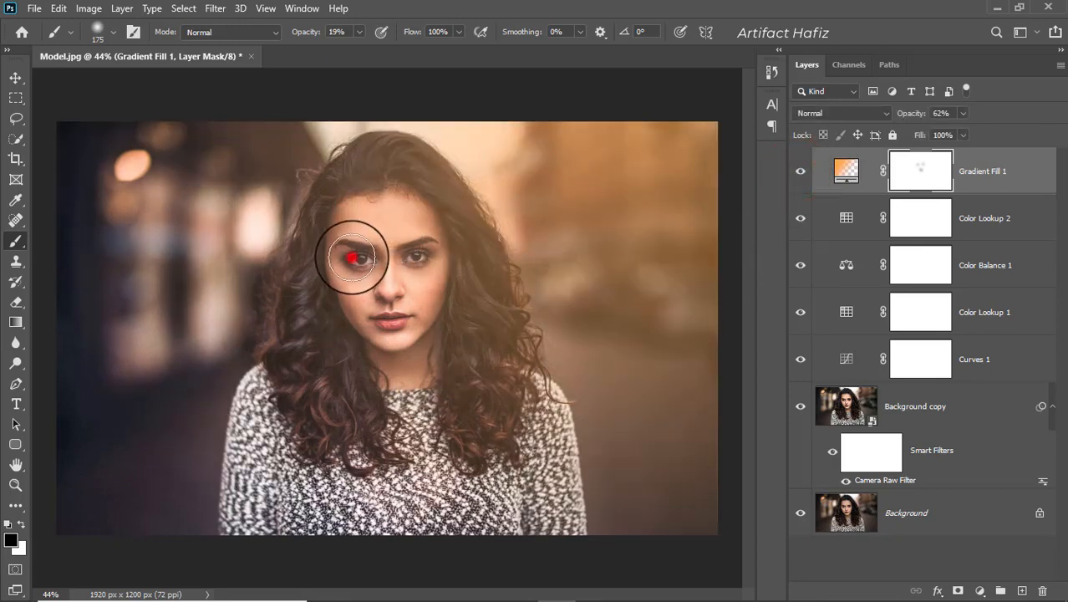
left_click(415, 252)
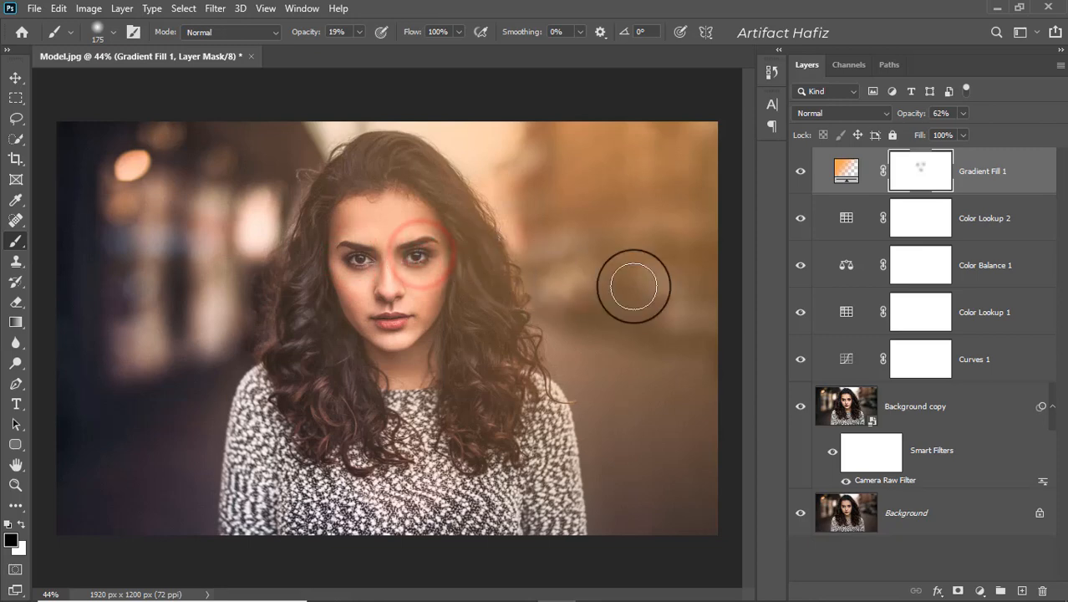
scroll(452, 284, "down", 2)
scroll(452, 284, "up", 1)
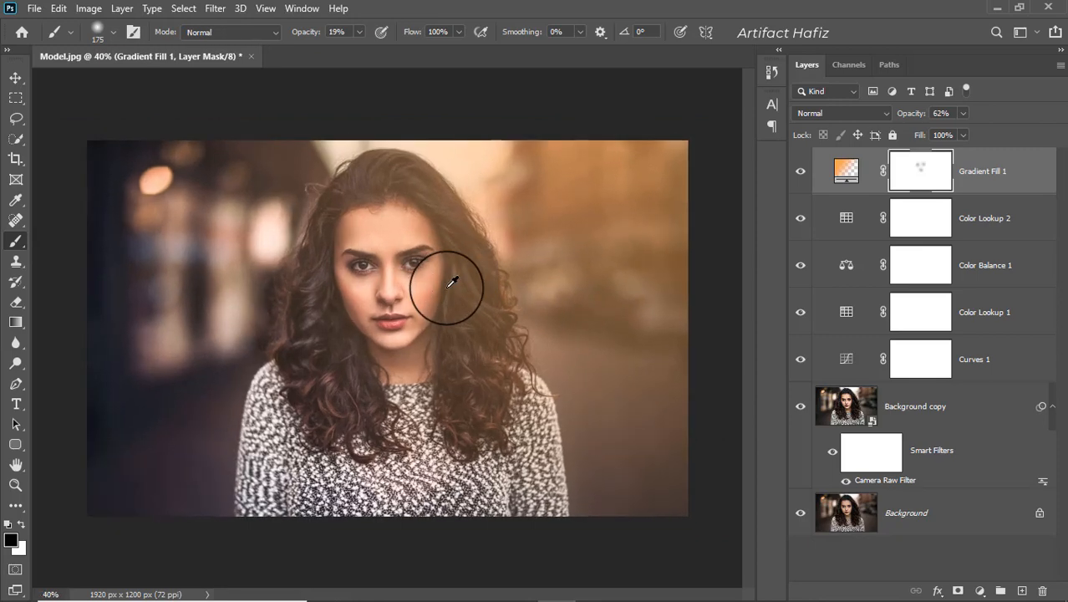
Step: Stamp all visible layers into a new merged layer above the Gradient Fill layer and convert it for smart filters
left_click(984, 173)
key("ctrl+alt+shift+e")
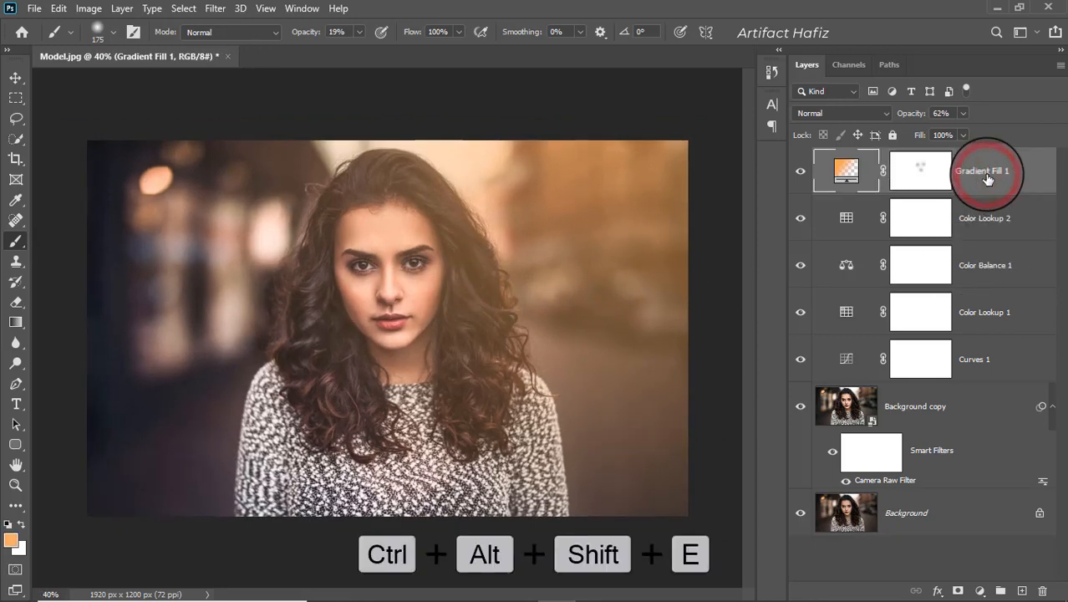
left_click(970, 167)
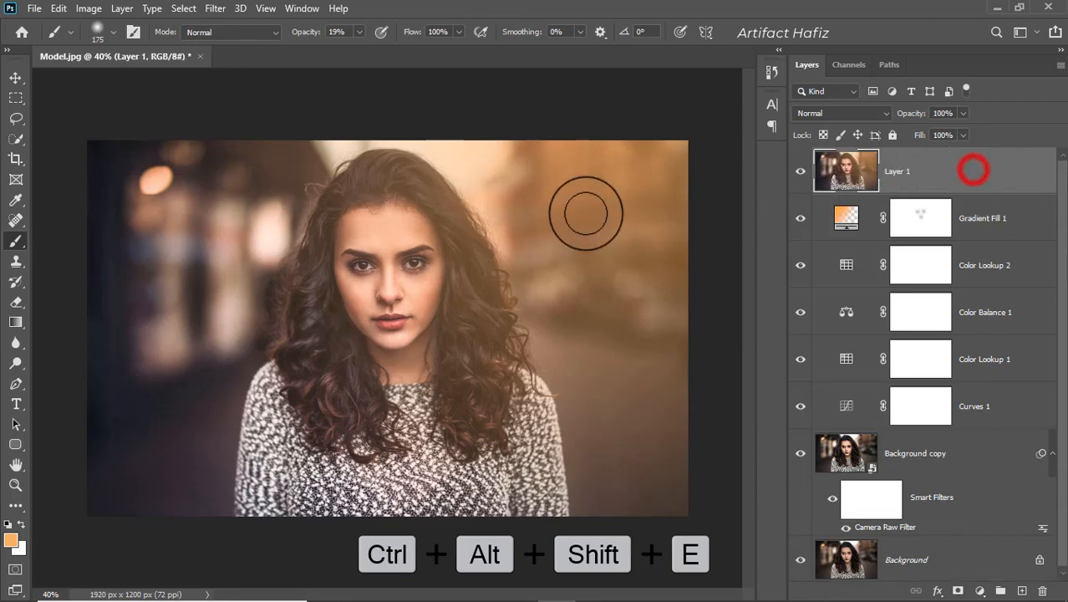
left_click(223, 15)
left_click(251, 48)
Step: Apply the Camera Raw Filter to the merged layer with Highlights +3, Shadows +25, Whites +27 and Clarity +8
left_click(215, 9)
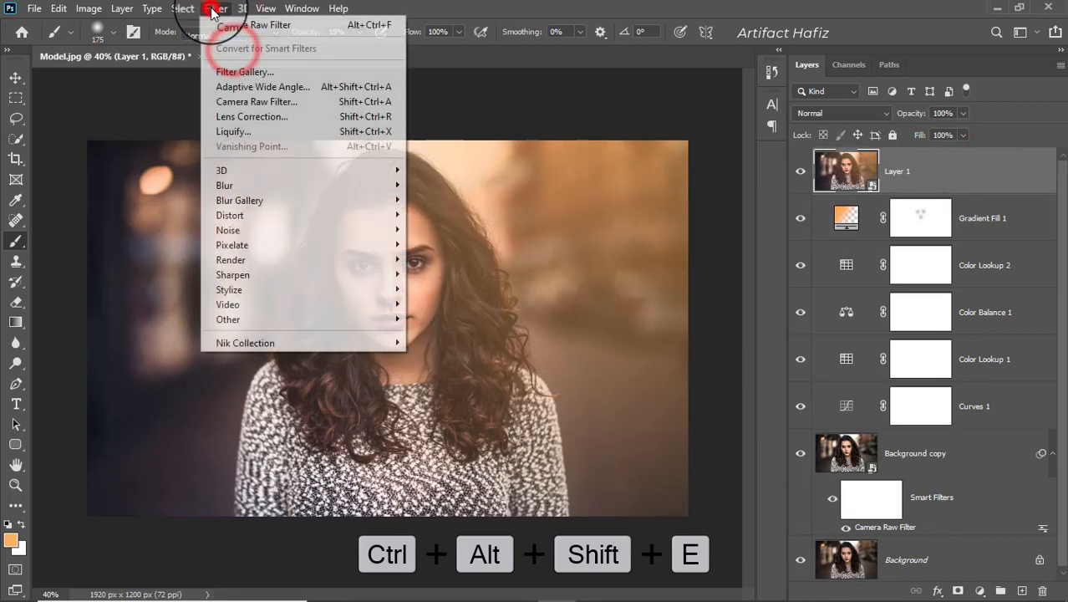
left_click(255, 102)
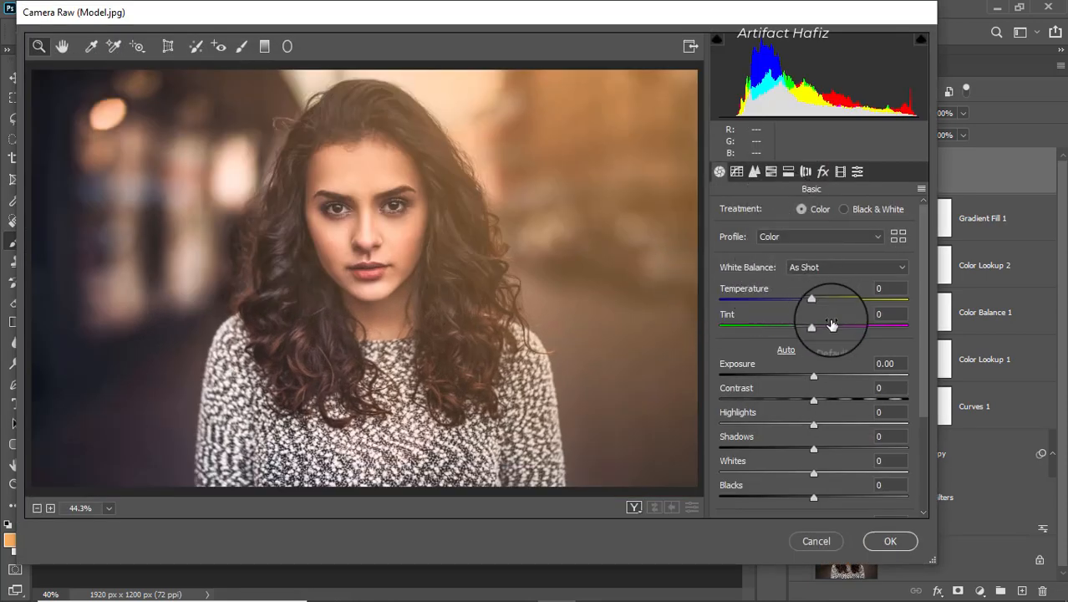
scroll(842, 345, "down", 2)
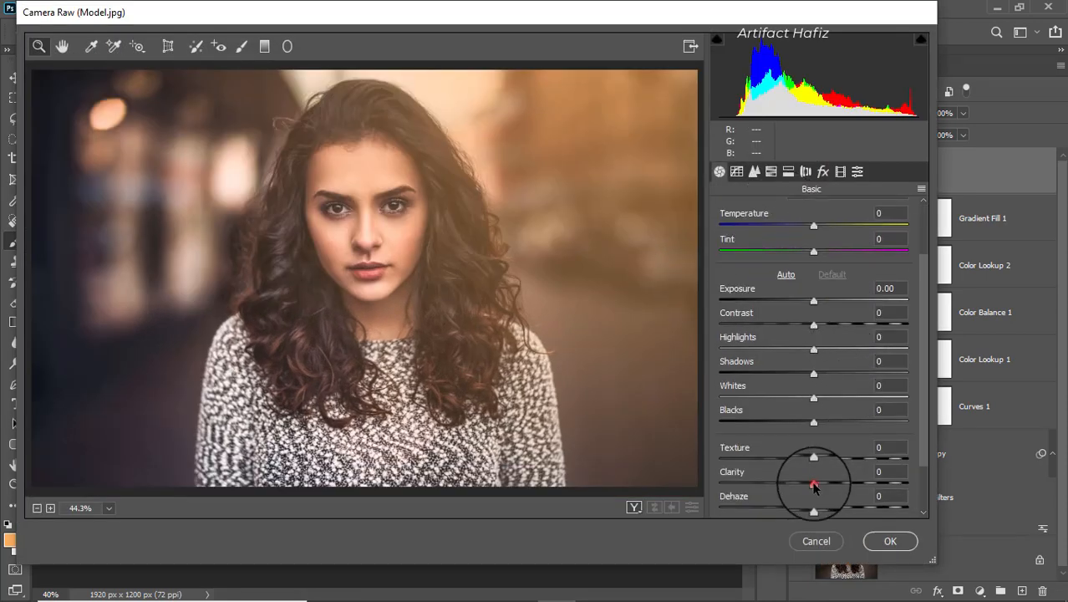
left_click_drag(812, 483, 833, 484)
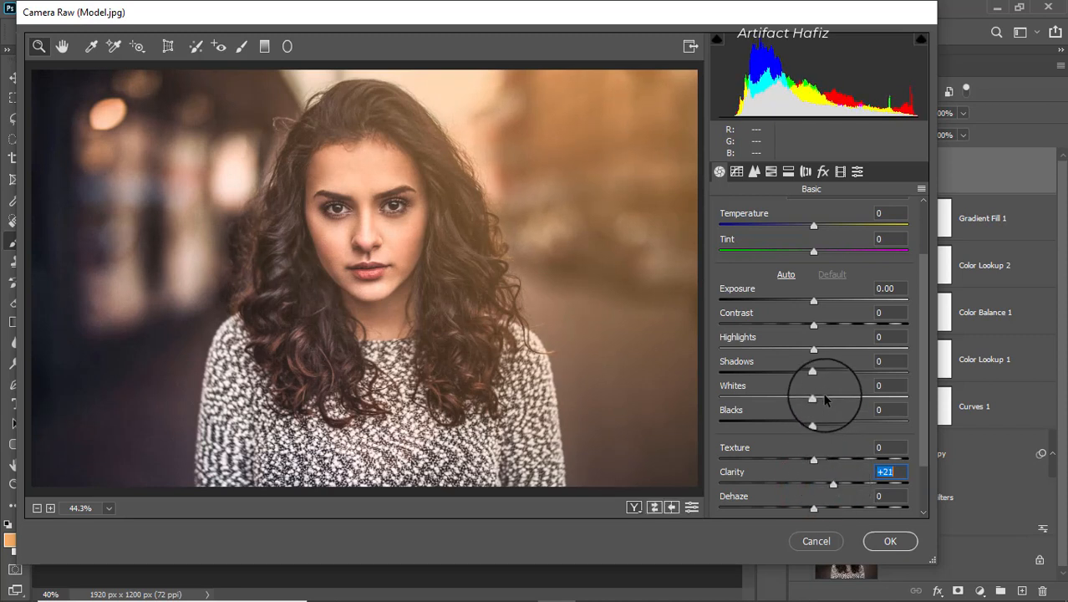
left_click_drag(813, 373, 838, 373)
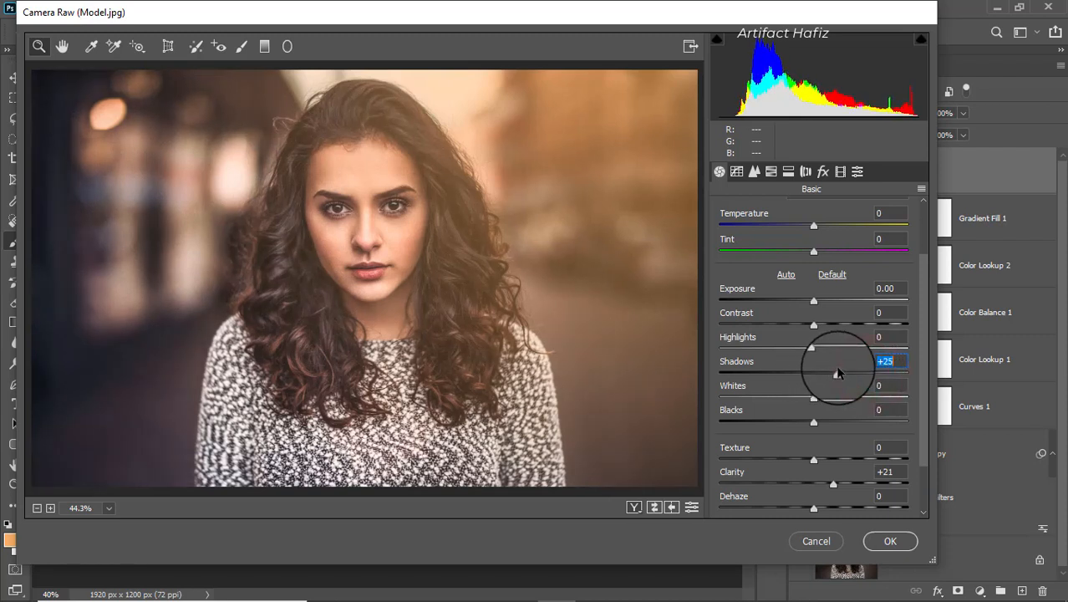
left_click_drag(833, 484, 822, 489)
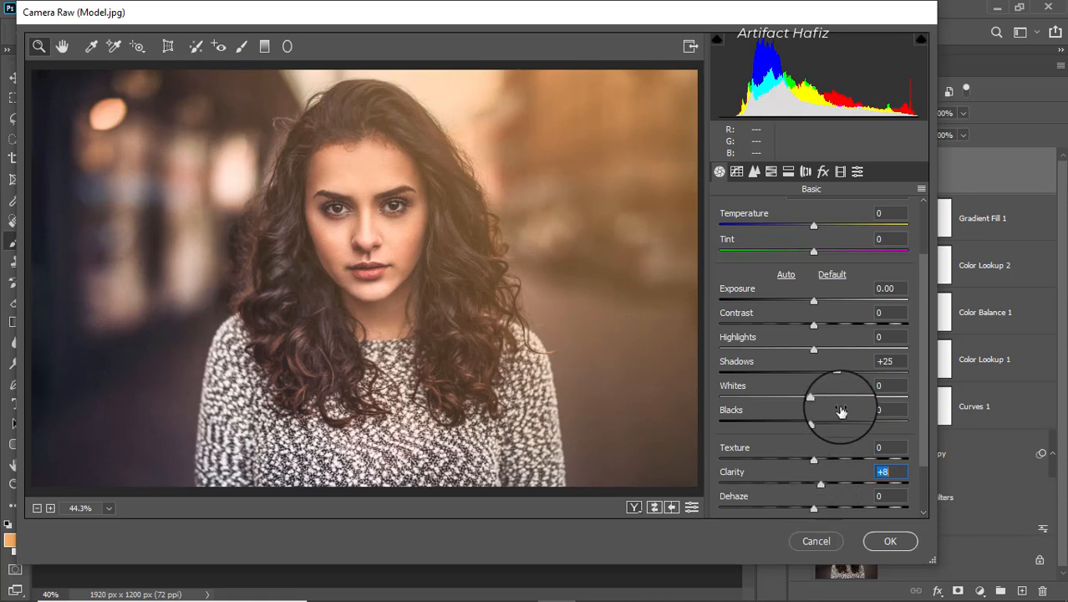
left_click_drag(810, 396, 840, 398)
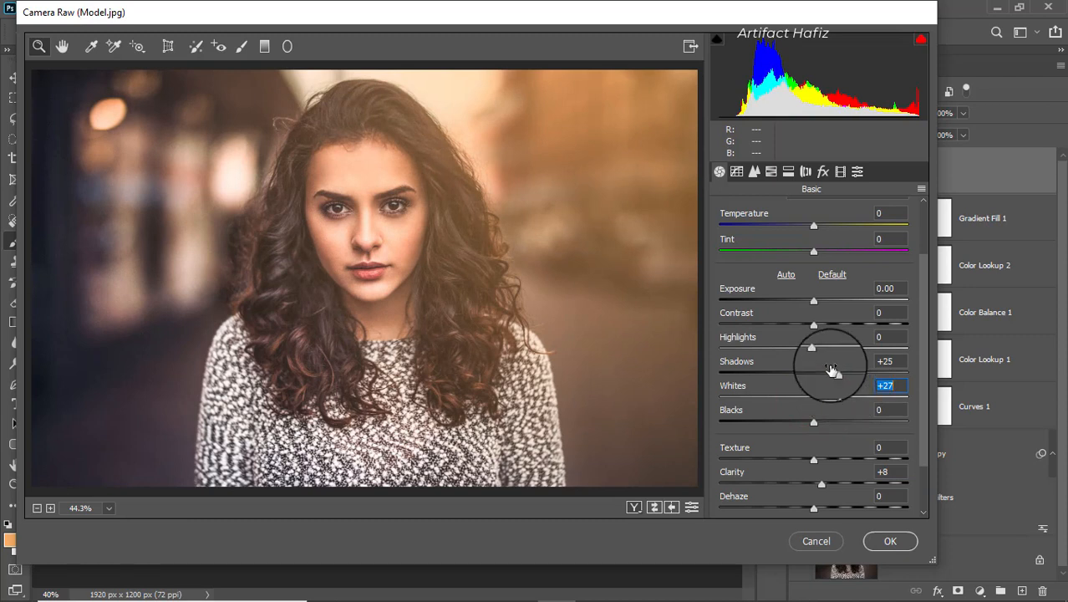
mouse_move(813, 348)
left_mouse_down()
mouse_move(789, 351)
mouse_move(850, 345)
mouse_move(806, 349)
mouse_move(816, 349)
left_mouse_up()
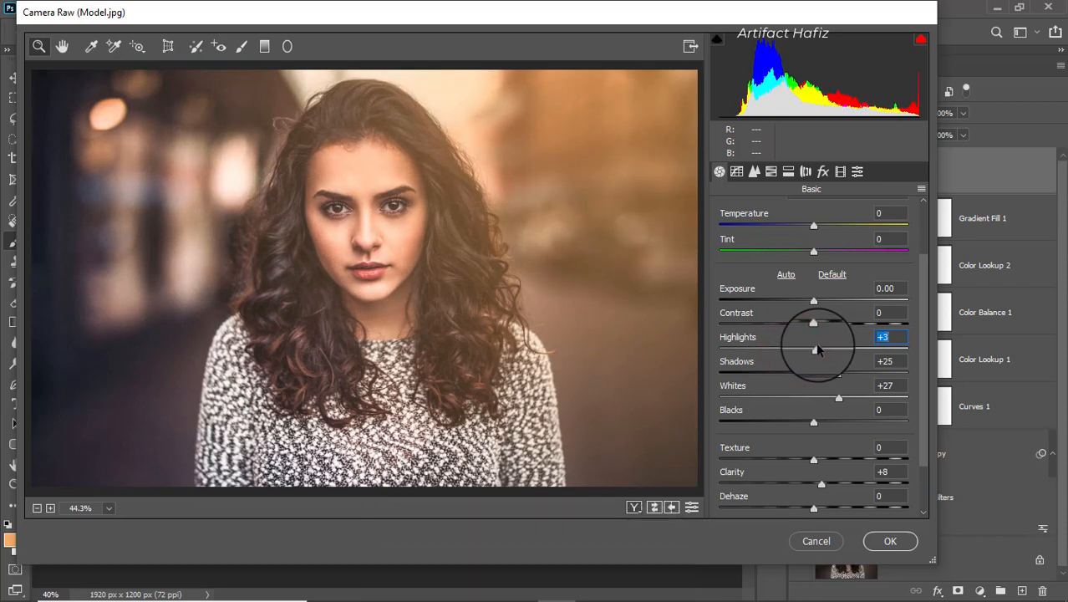
left_click(886, 533)
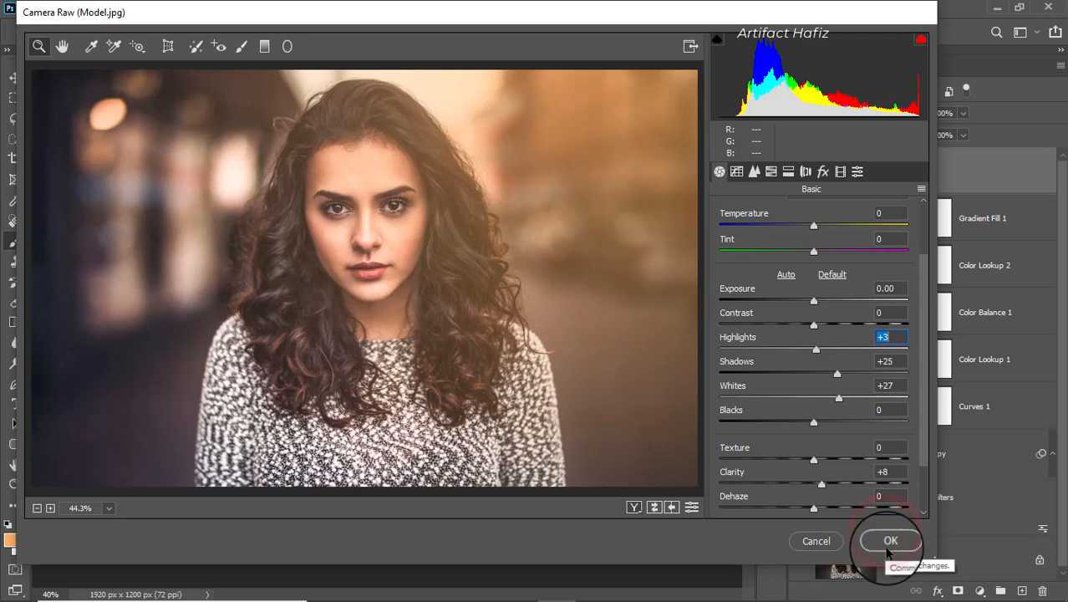
left_click(888, 544)
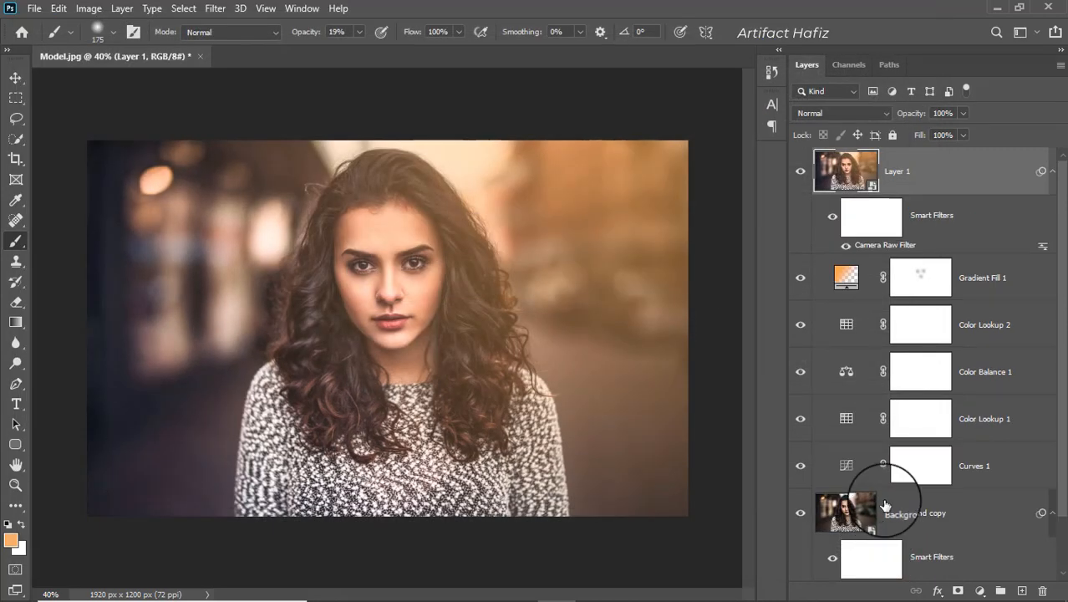
Step: Compare the graded photo with the original by showing only the Background layer and restoring all layers, twice
scroll(884, 451, "down", 2)
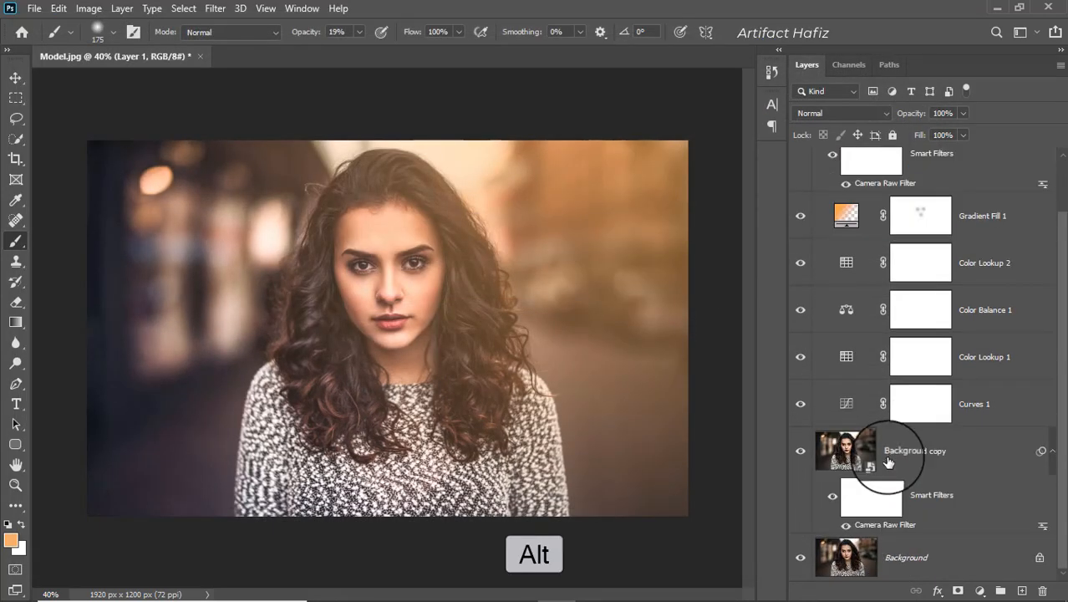
left_click(801, 559, "alt")
left_click(800, 559, "alt")
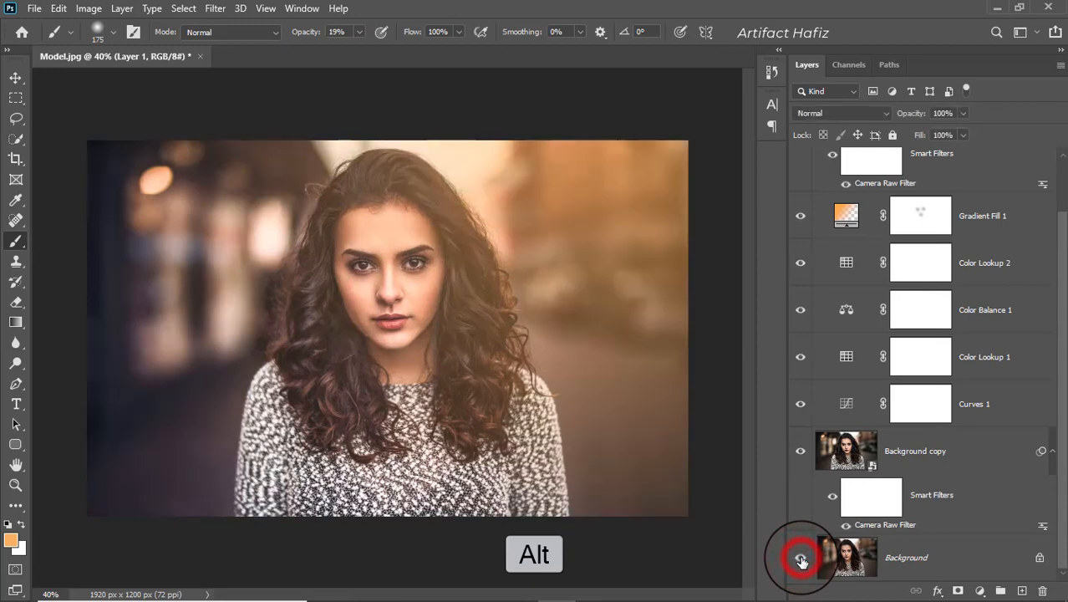
left_click(801, 559, "alt")
left_click(801, 559, "alt")
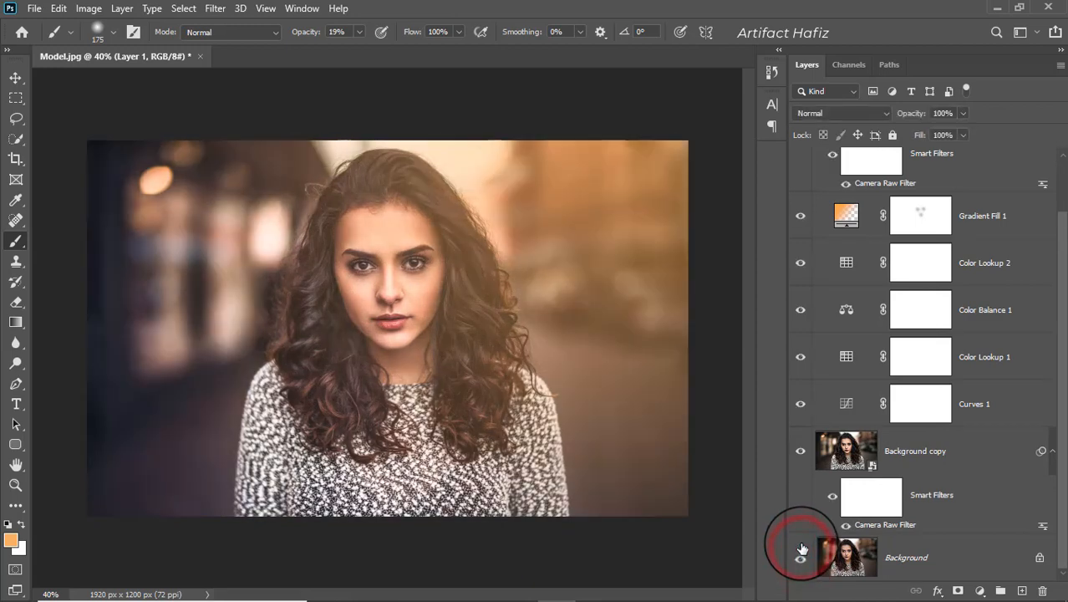